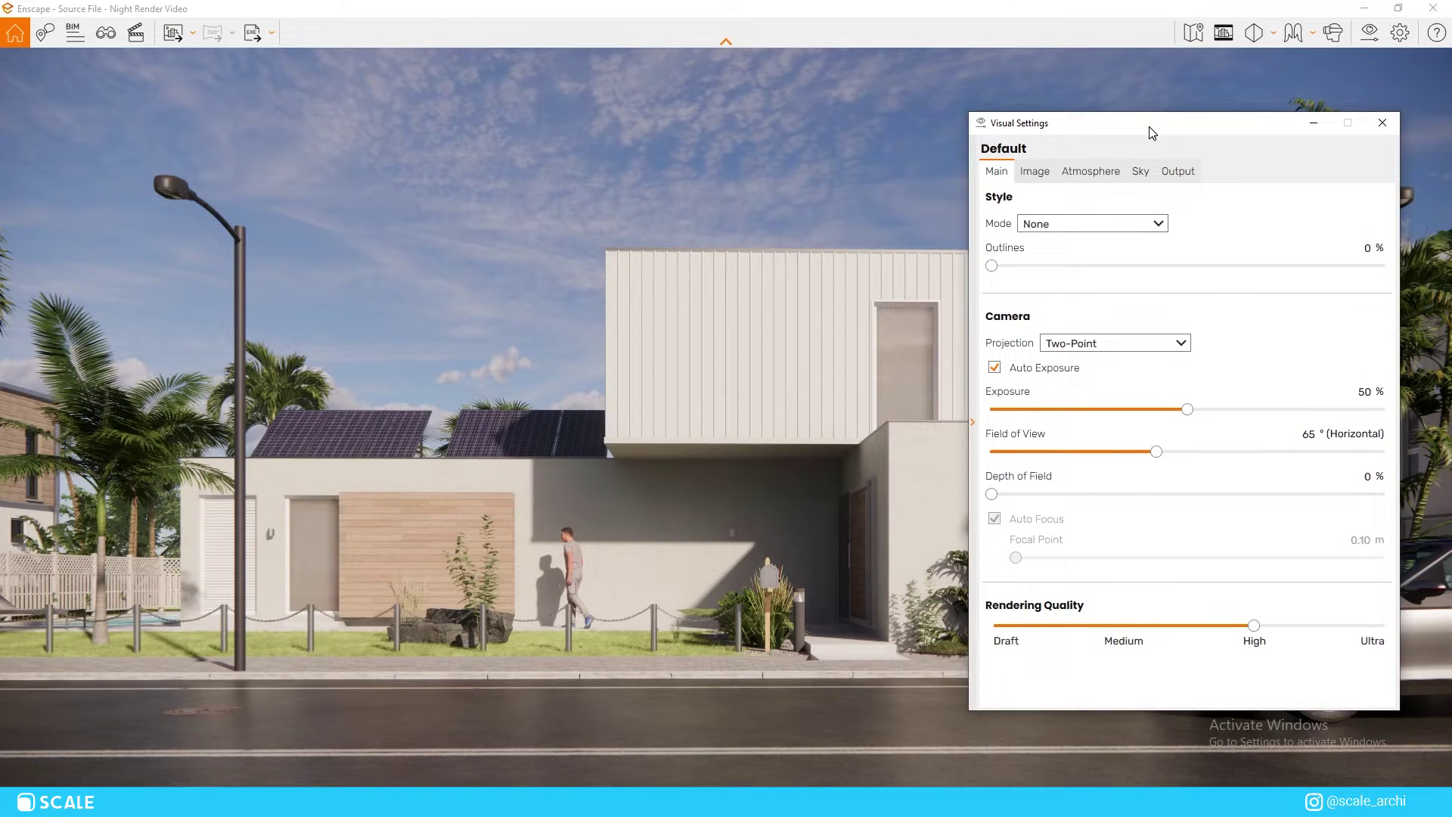
Put the Visual Settings window away and shift the render's time of day to a dark, starry night.
{"action": "left_click_drag", "start_coordinate": [1152, 132], "coordinate": [1154, 124]}
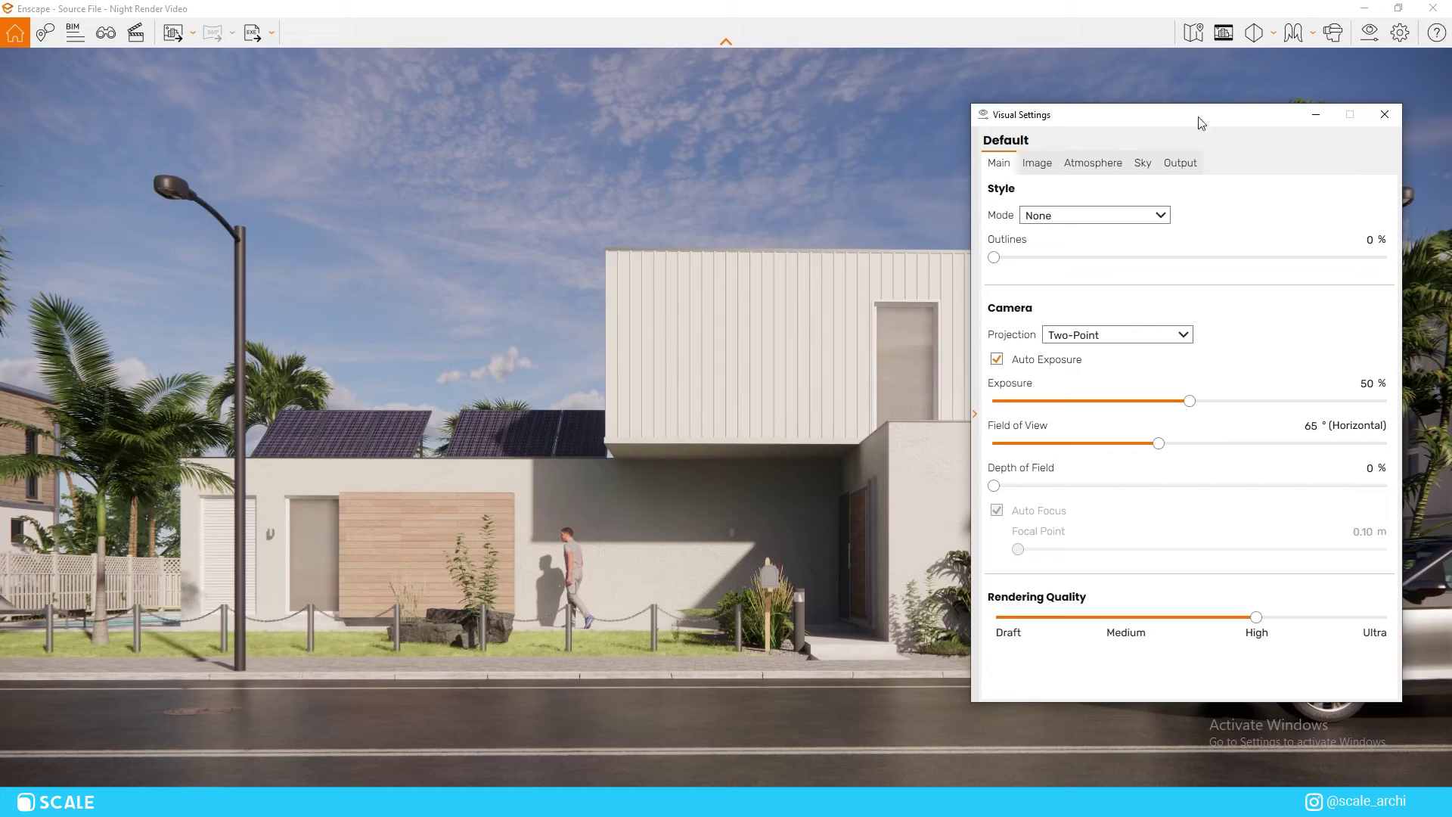
{"action": "left_click", "coordinate": [1317, 114]}
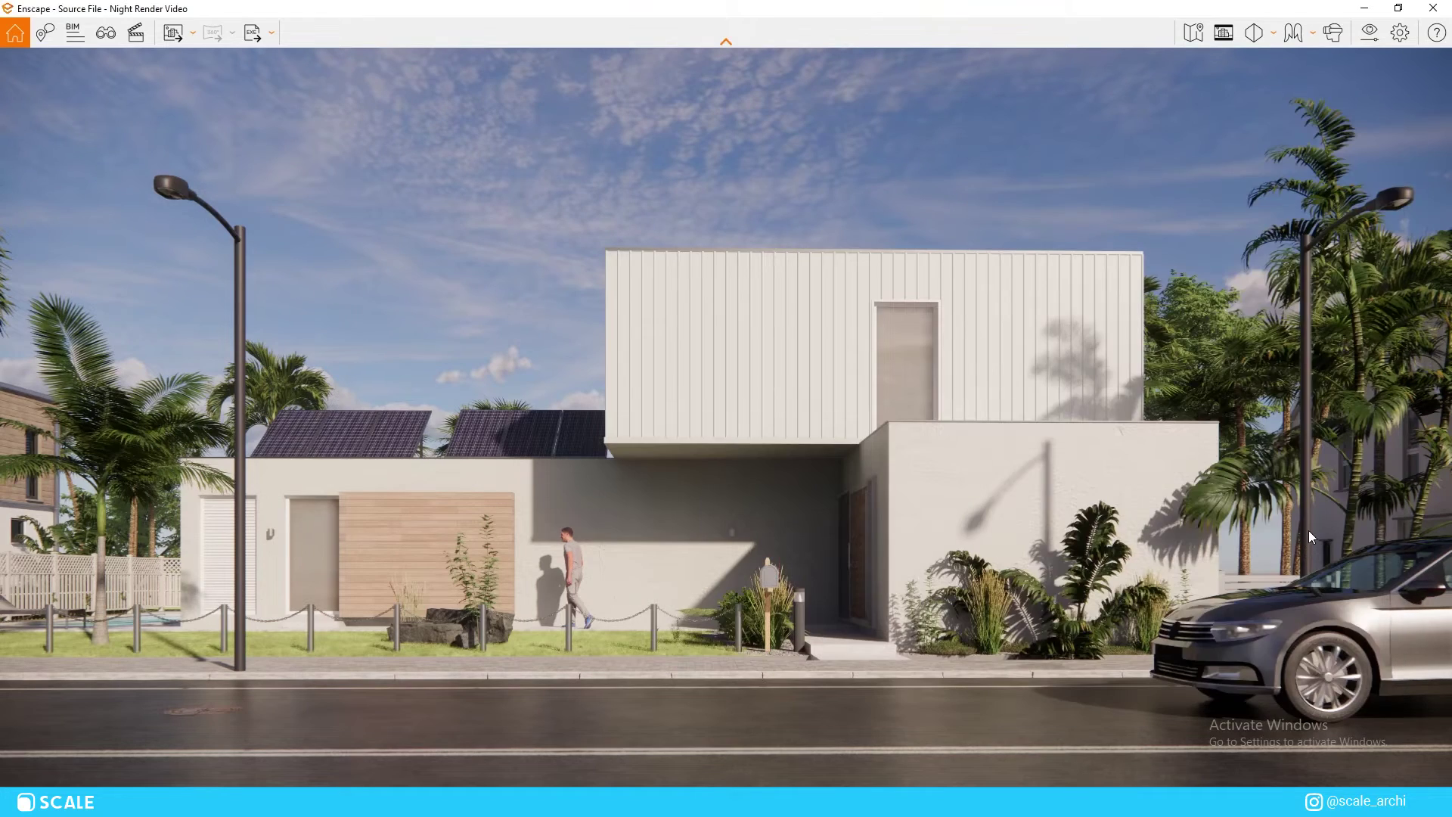
{"action": "right_click_drag", "start_coordinate": [1311, 537], "coordinate": [1226, 537], "text": "shift"}
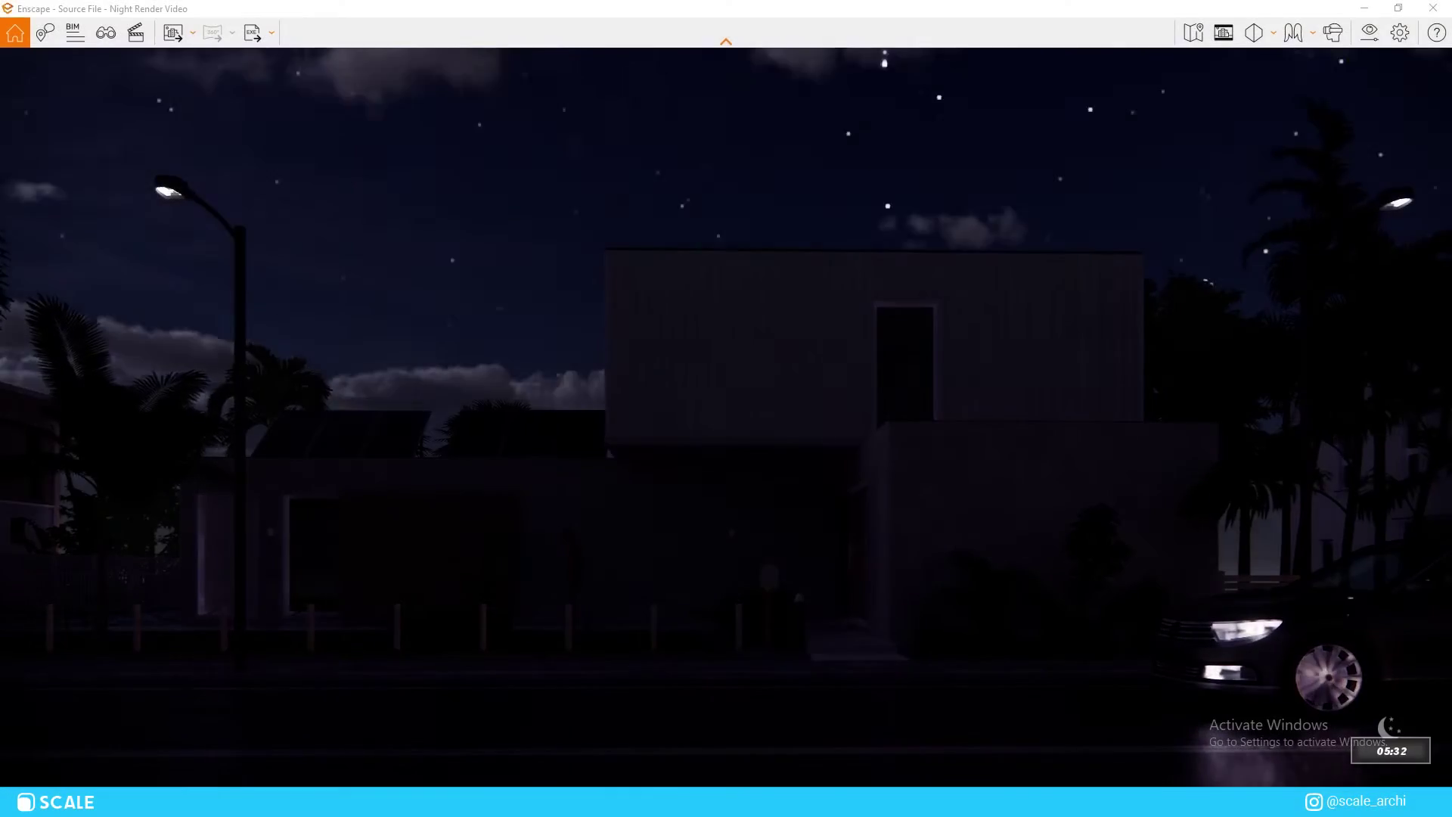
{"action": "key", "text": "u"}
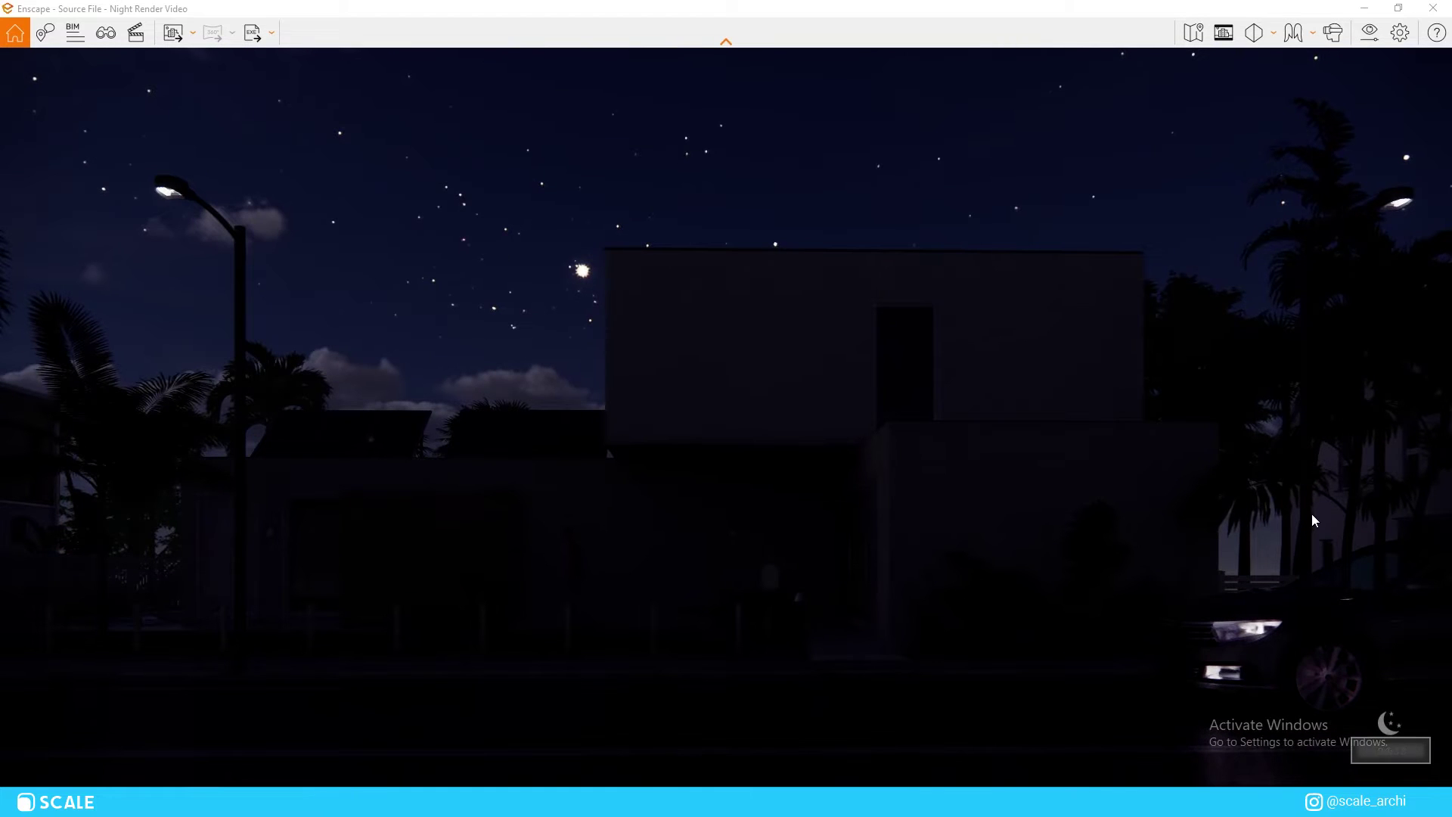
{"action": "key", "text": "u"}
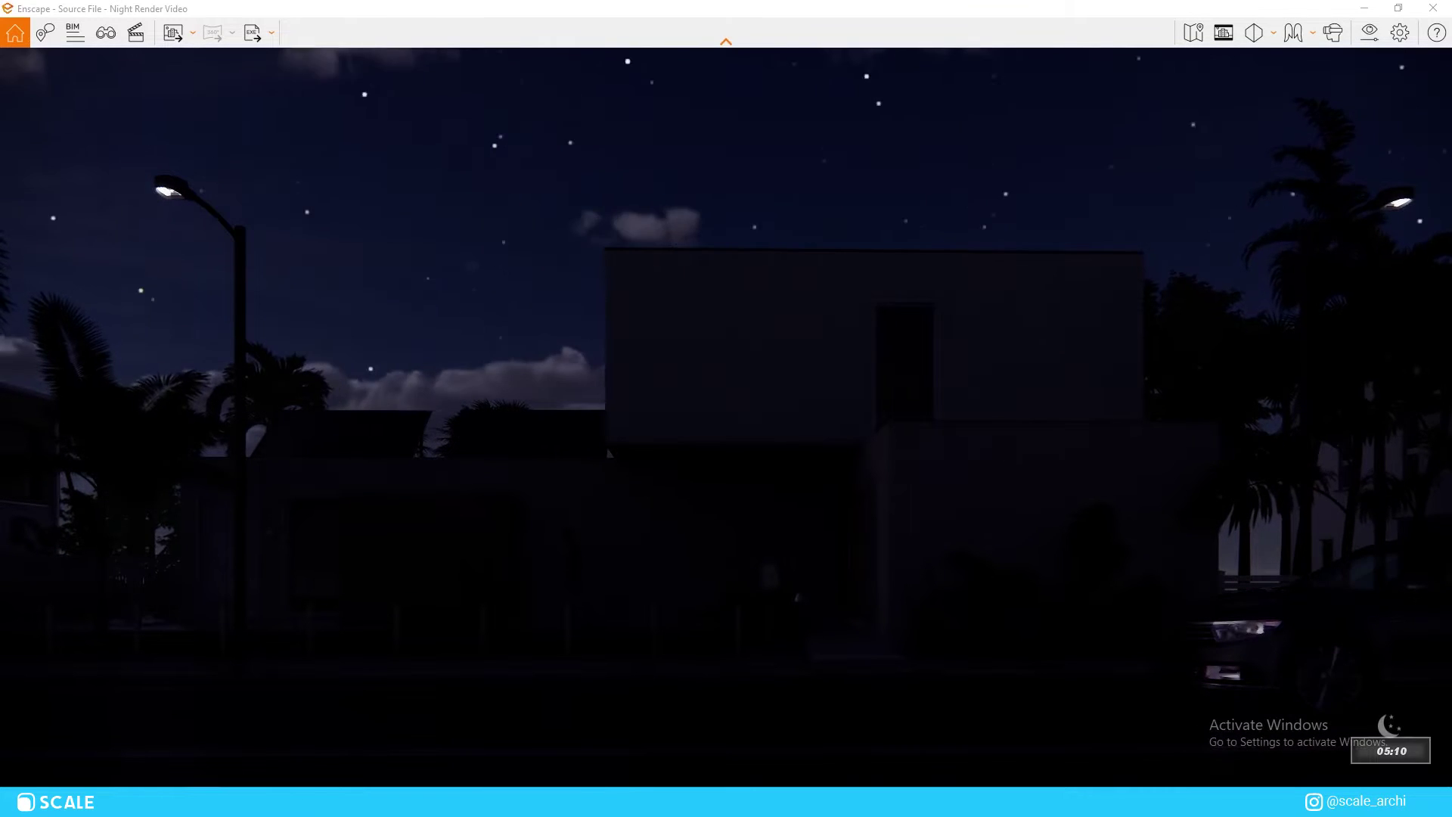
{"action": "key", "text": "u"}
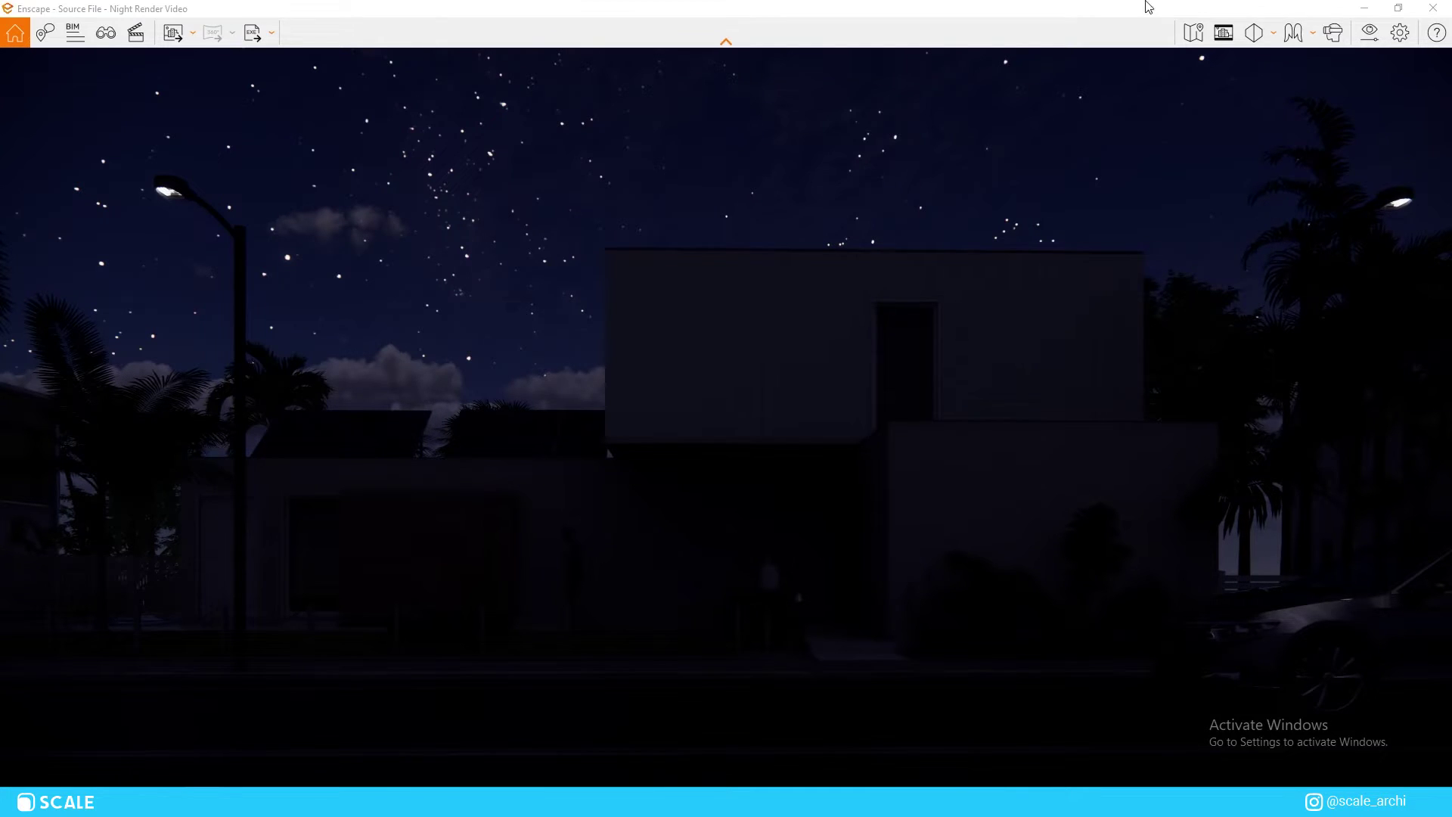
Review the horizon and cloud options in the sky section of the visual settings, leaving them as they are.
{"action": "left_click", "coordinate": [1343, 37]}
{"action": "left_click", "coordinate": [1141, 168]}
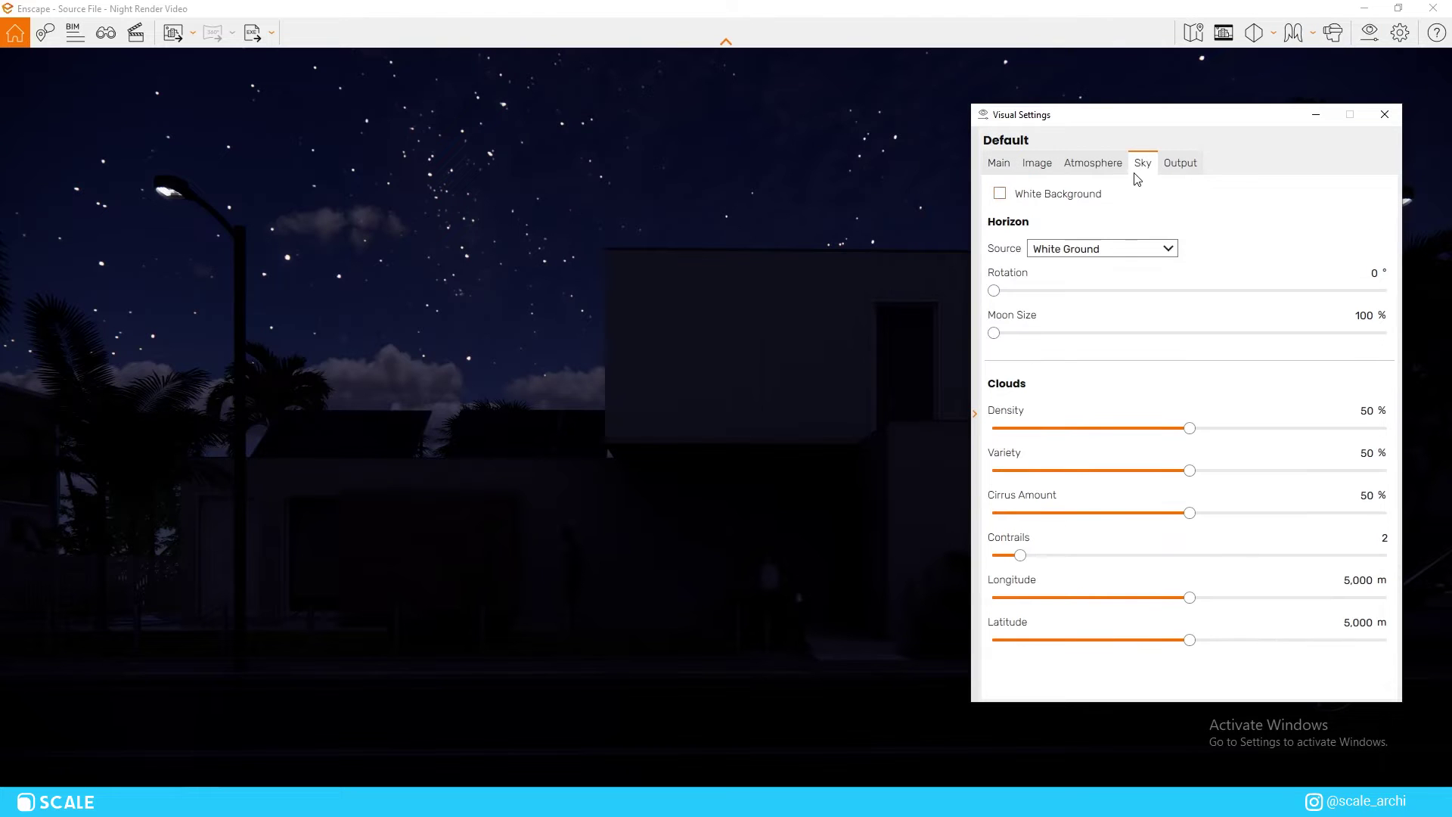
{"action": "left_click", "coordinate": [1396, 121]}
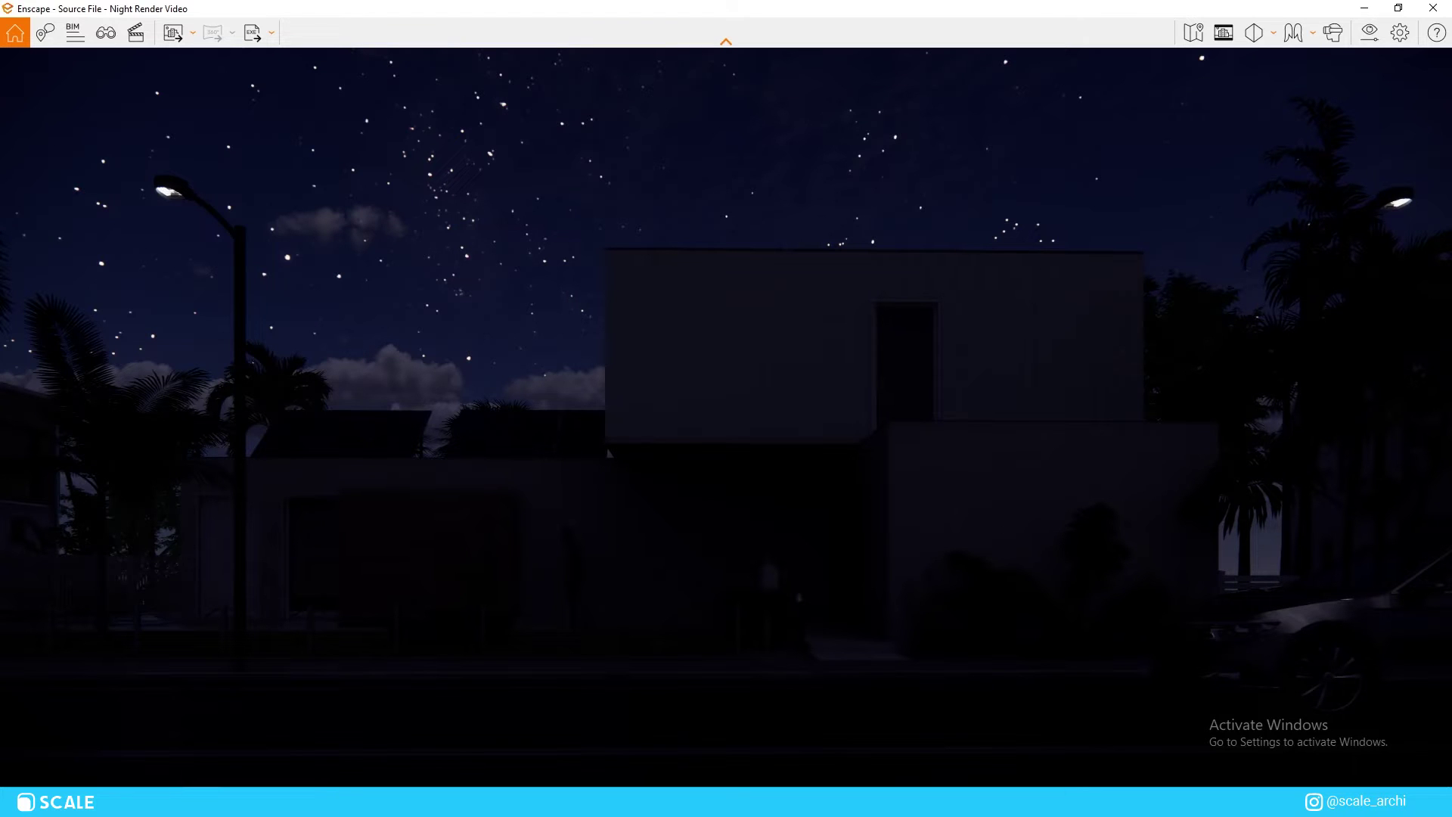
Switch to the SketchUp model with the render window beside it and place a sphere light inside the upper-floor room.
{"action": "mouse_move", "coordinate": [1057, 10]}
{"action": "left_mouse_down"}
{"action": "mouse_move", "coordinate": [918, 220]}
{"action": "mouse_move", "coordinate": [918, 139]}
{"action": "mouse_move", "coordinate": [1119, 100]}
{"action": "left_mouse_up"}
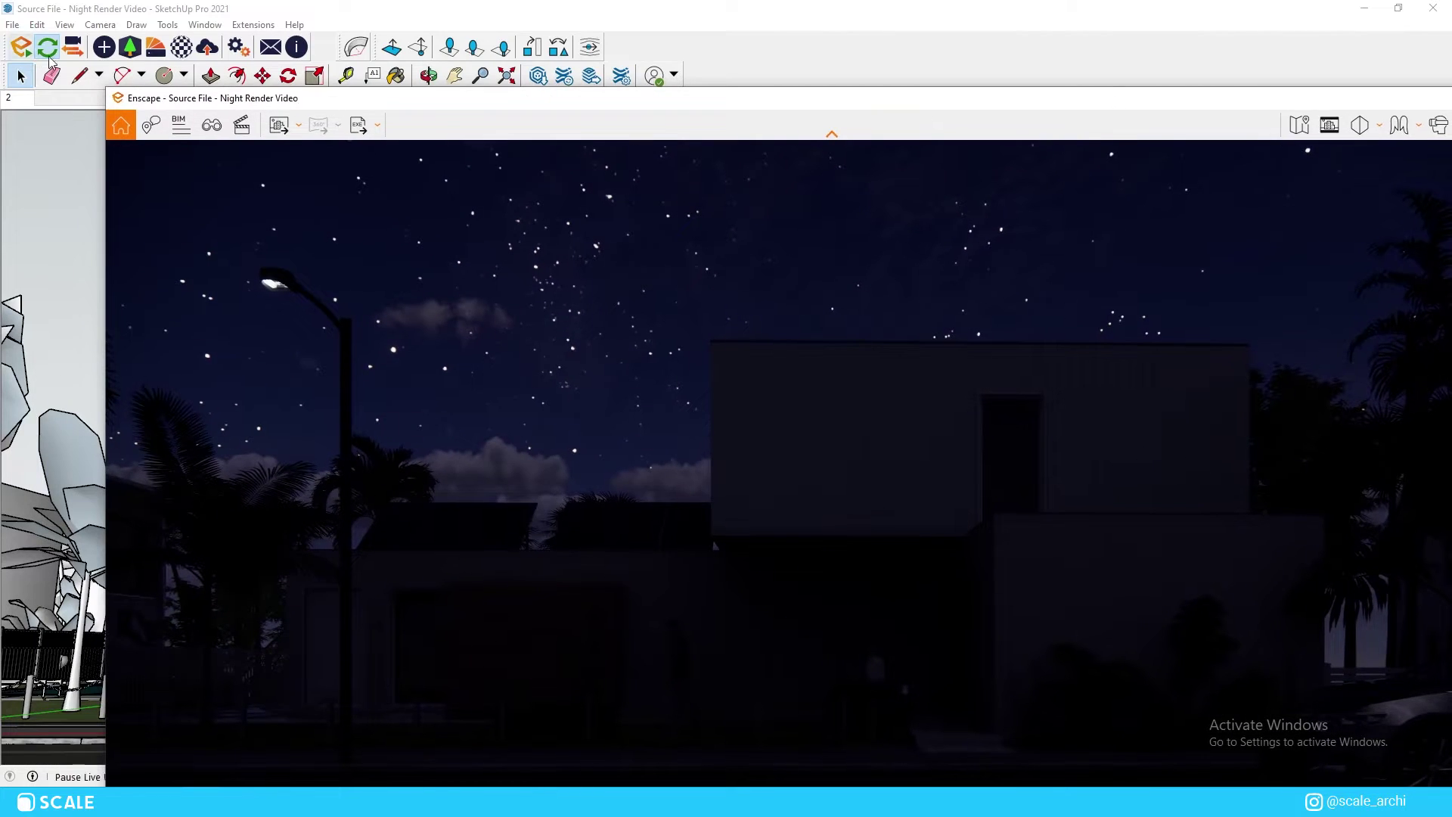
{"action": "left_click_drag", "start_coordinate": [115, 97], "coordinate": [133, 117]}
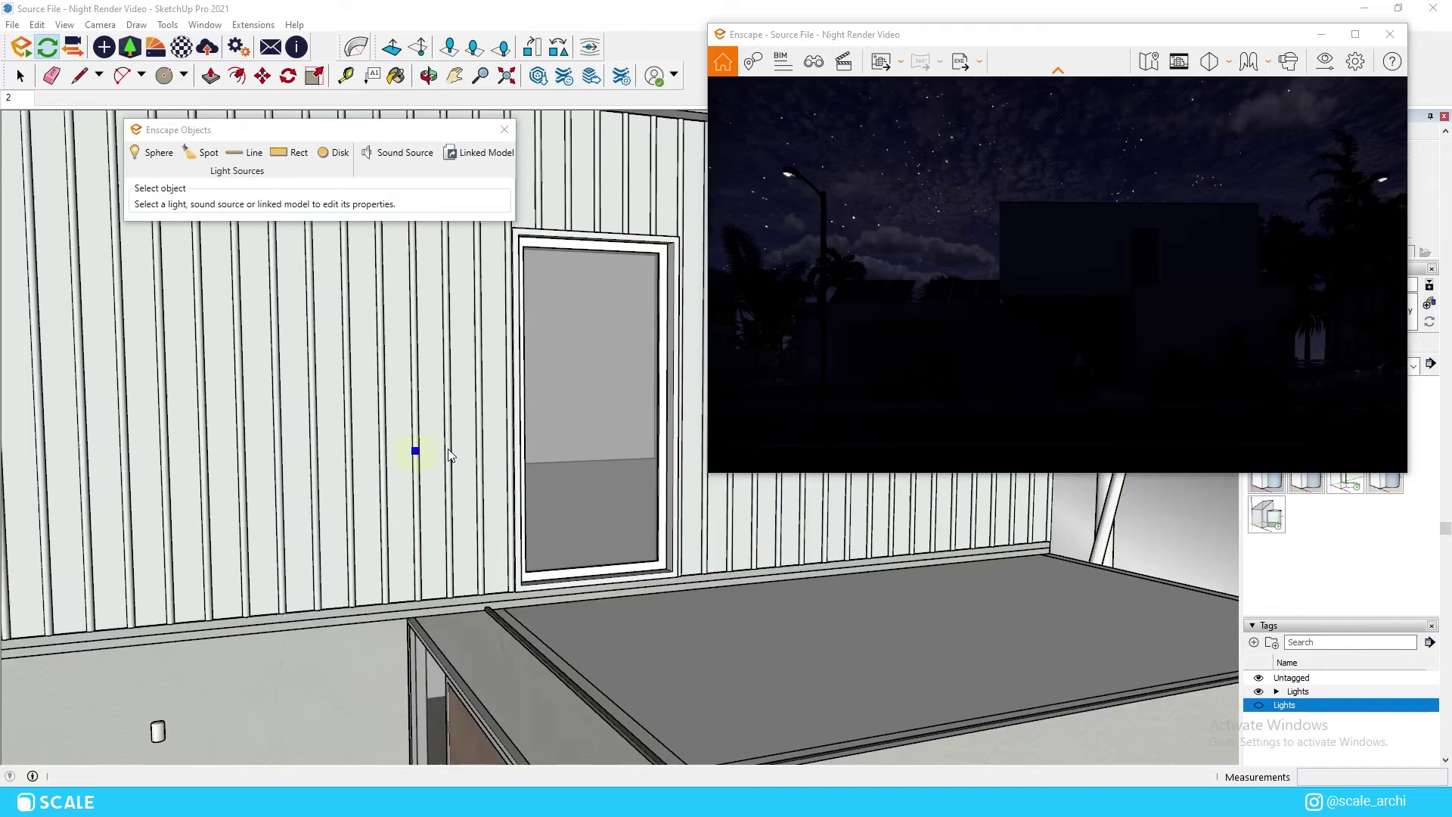
{"action": "scroll", "coordinate": [453, 458], "scroll_direction": "up", "scroll_amount": 5}
{"action": "mouse_move", "coordinate": [530, 485]}
{"action": "middle_mouse_down"}
{"action": "mouse_move", "coordinate": [833, 600]}
{"action": "mouse_move", "coordinate": [945, 582]}
{"action": "middle_mouse_up"}
{"action": "scroll", "coordinate": [766, 583], "scroll_direction": "down", "scroll_amount": 5}
{"action": "scroll", "coordinate": [561, 558], "scroll_direction": "up", "scroll_amount": 4}
{"action": "scroll", "coordinate": [308, 574], "scroll_direction": "down", "scroll_amount": 5}
{"action": "scroll", "coordinate": [363, 582], "scroll_direction": "up", "scroll_amount": 5}
{"action": "mouse_move", "coordinate": [379, 588]}
{"action": "middle_mouse_down"}
{"action": "mouse_move", "coordinate": [643, 484]}
{"action": "mouse_move", "coordinate": [221, 389]}
{"action": "mouse_move", "coordinate": [156, 307]}
{"action": "mouse_move", "coordinate": [178, 325]}
{"action": "mouse_move", "coordinate": [280, 333]}
{"action": "mouse_move", "coordinate": [478, 574]}
{"action": "middle_mouse_up"}
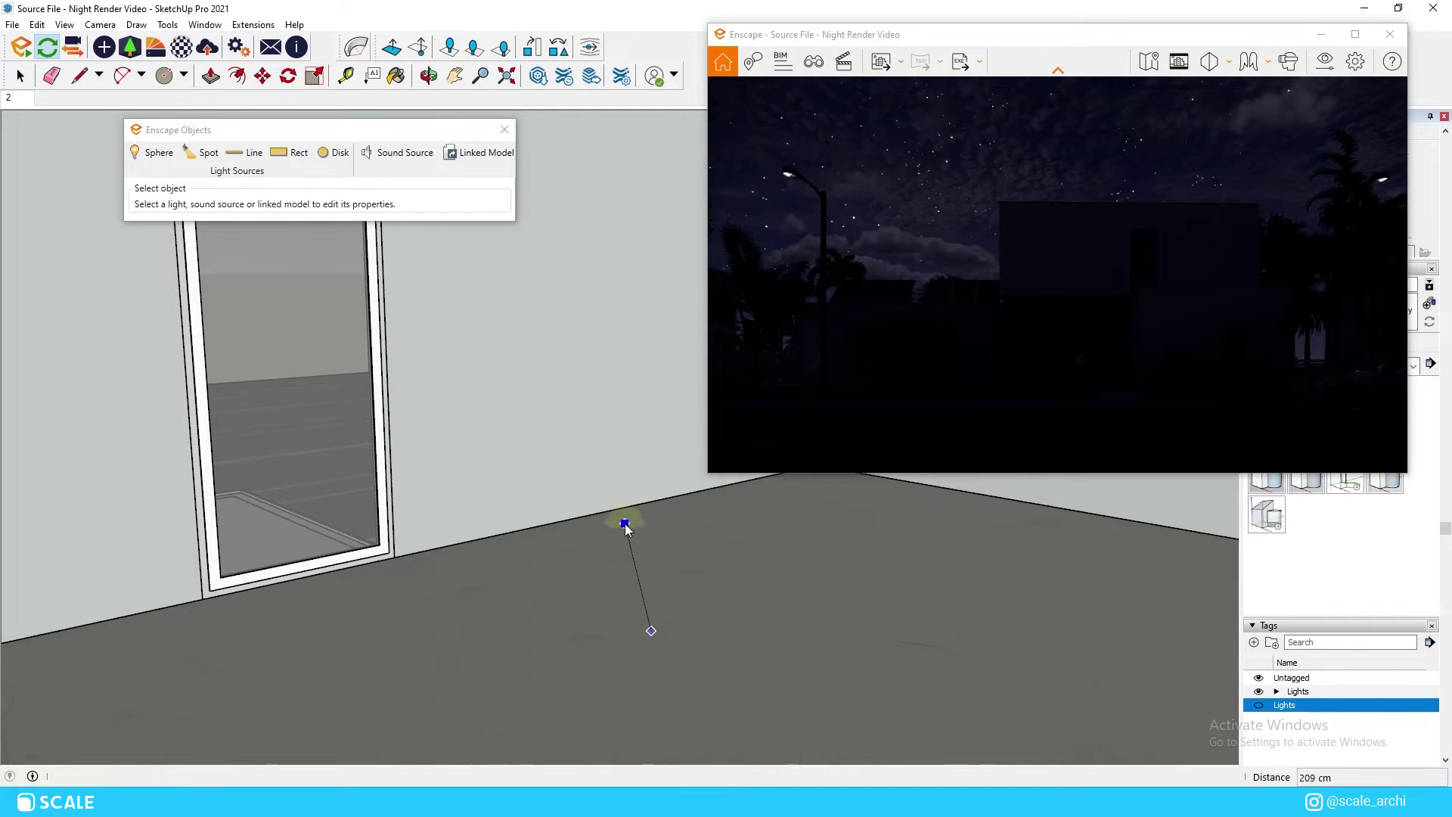
{"action": "left_click", "coordinate": [648, 493]}
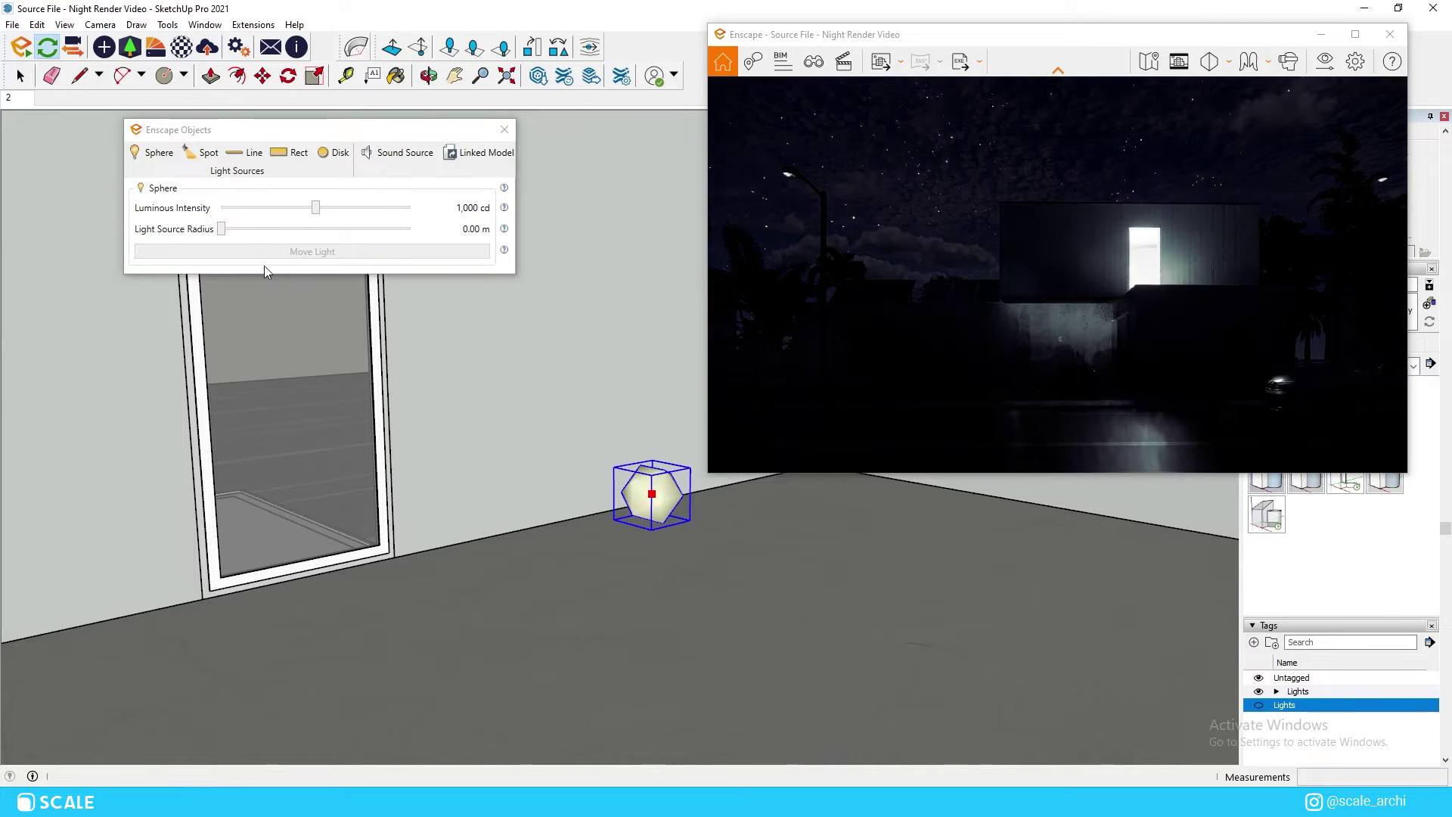
Set the sphere light's luminous intensity to about 212 cd and its source radius to 0.67 m, and tint it light orange.
{"action": "left_click", "coordinate": [280, 220]}
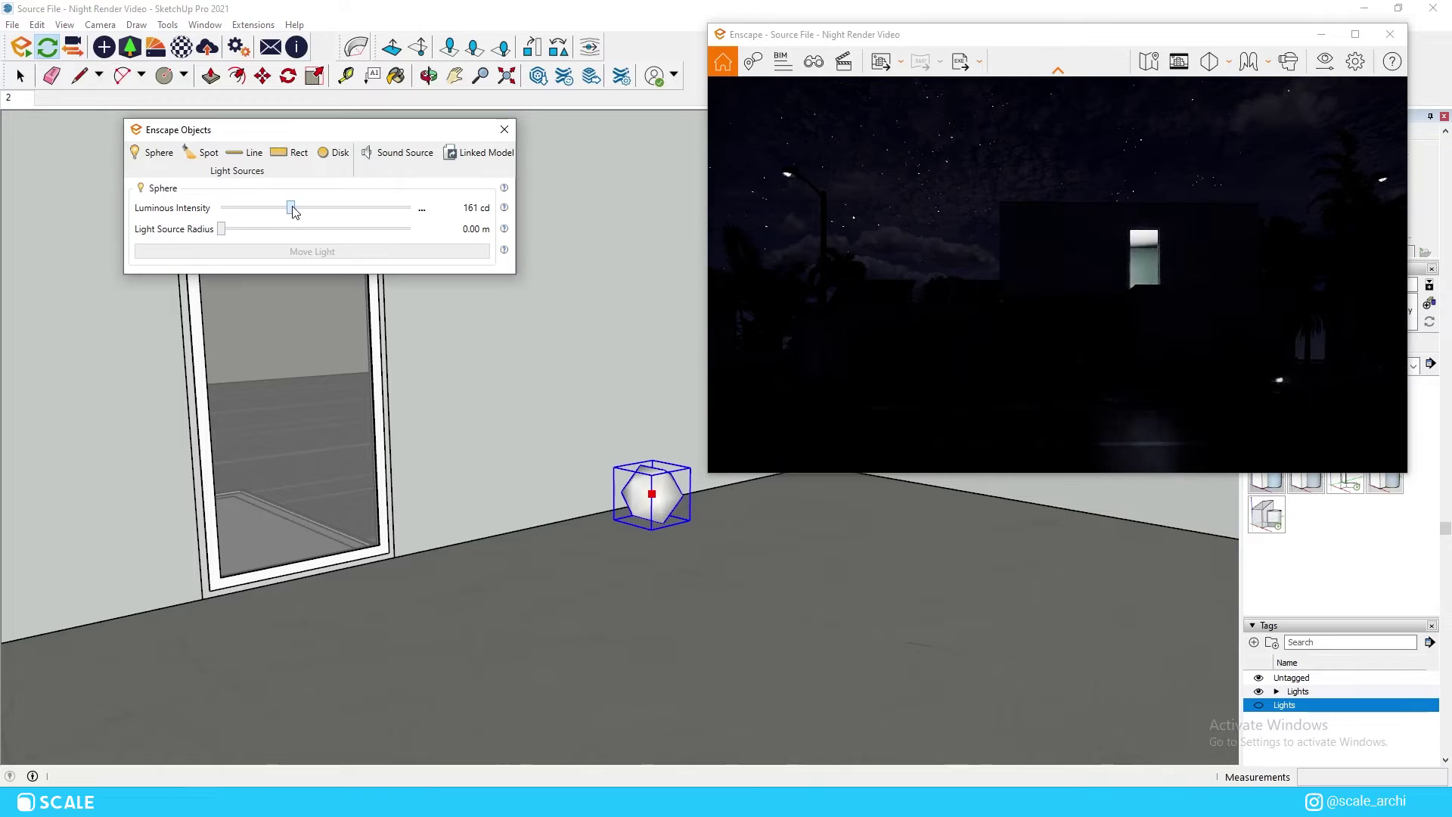
{"action": "left_click_drag", "start_coordinate": [224, 230], "coordinate": [275, 229]}
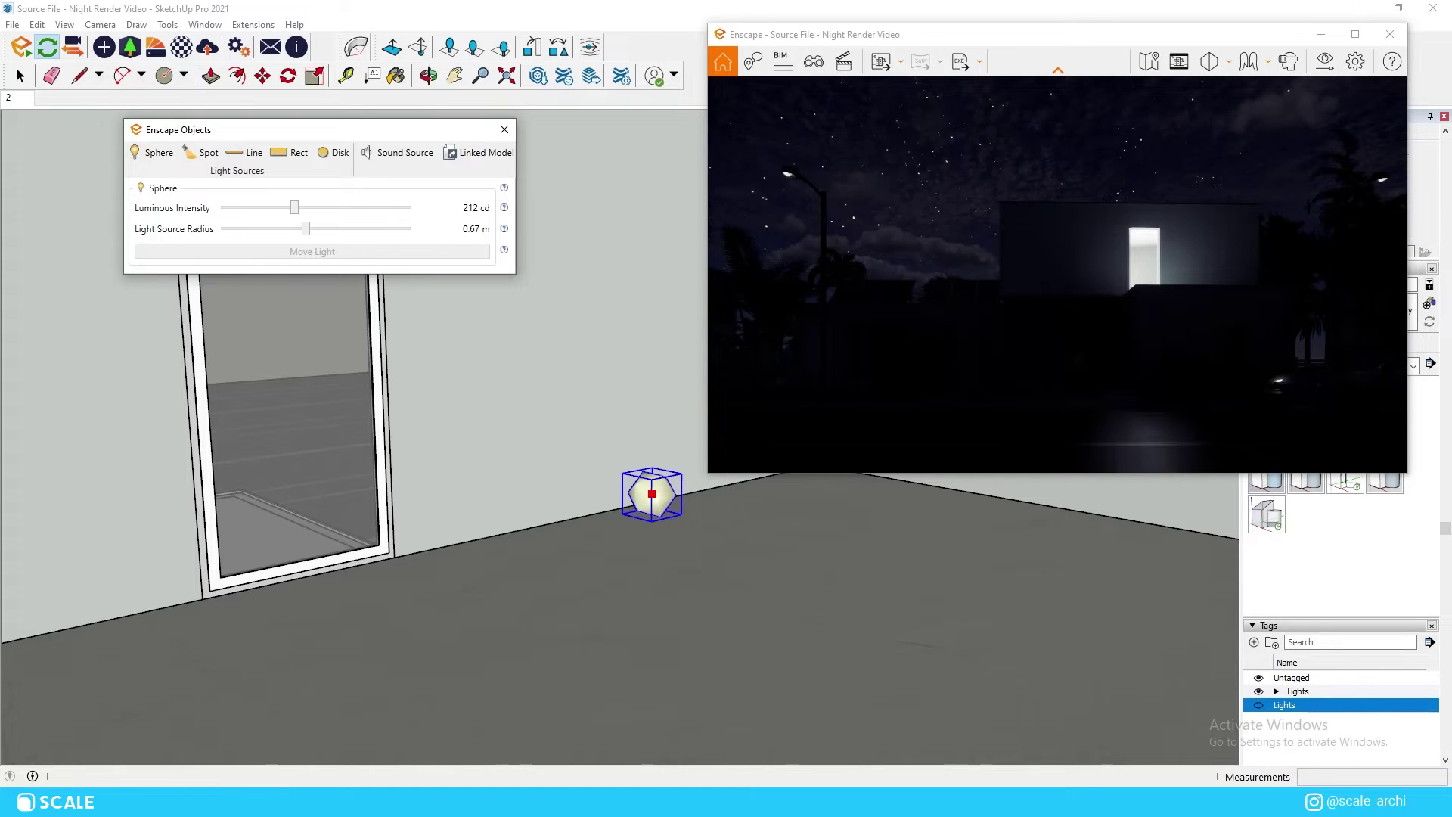
{"action": "key", "text": "b"}
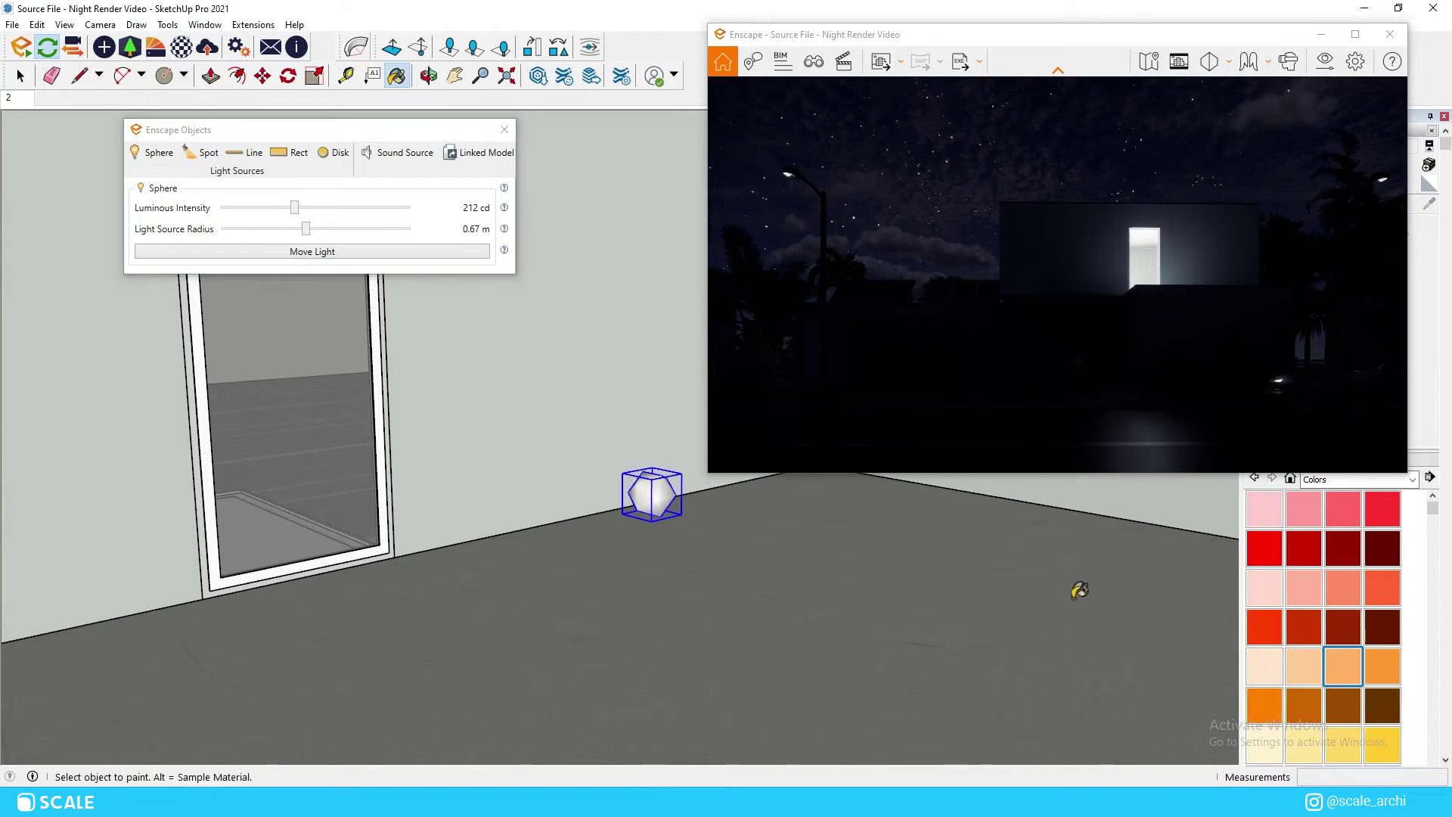
{"action": "left_click", "coordinate": [655, 492]}
Copy the orange sphere light from the upper room down to the ground floor to light the entrance area.
{"action": "key", "text": "m"}
{"action": "mouse_move", "coordinate": [790, 580]}
{"action": "middle_mouse_down"}
{"action": "mouse_move", "coordinate": [126, 568]}
{"action": "mouse_move", "coordinate": [272, 454]}
{"action": "middle_mouse_up"}
{"action": "key", "text": "ctrl"}
{"action": "left_click", "coordinate": [290, 422]}
{"action": "scroll", "coordinate": [333, 541], "scroll_direction": "up", "scroll_amount": 10}
{"action": "middle_click_drag", "start_coordinate": [333, 540], "coordinate": [504, 572]}
{"action": "left_click", "coordinate": [725, 529]}
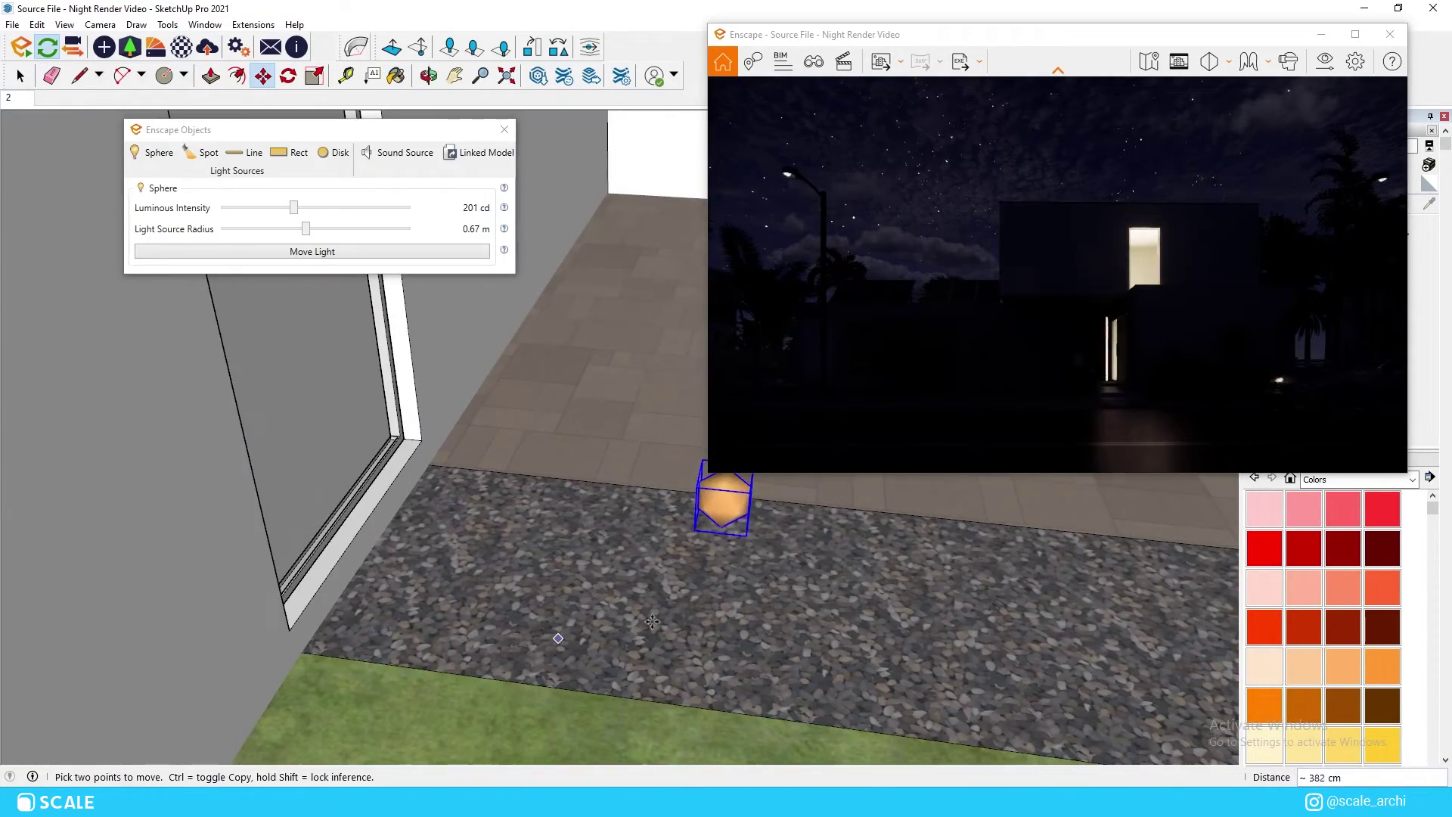
Copy the sphere light again to the ground-floor room behind the glazed opening next to the timber cladding.
{"action": "middle_click_drag", "start_coordinate": [725, 556], "coordinate": [822, 552]}
{"action": "middle_click_drag", "start_coordinate": [697, 611], "coordinate": [470, 568]}
{"action": "left_click", "coordinate": [699, 463]}
{"action": "key", "text": "ctrl"}
{"action": "scroll", "coordinate": [781, 519], "scroll_direction": "down", "scroll_amount": 15}
{"action": "scroll", "coordinate": [671, 535], "scroll_direction": "up", "scroll_amount": 12}
{"action": "scroll", "coordinate": [470, 568], "scroll_direction": "up", "scroll_amount": 5}
{"action": "scroll", "coordinate": [197, 593], "scroll_direction": "up", "scroll_amount": 5}
{"action": "middle_click_drag", "start_coordinate": [250, 605], "coordinate": [570, 652]}
{"action": "left_click", "coordinate": [570, 651]}
Place further copies of the sphere light in the neighbouring buildings to light their windows.
{"action": "middle_click_drag", "start_coordinate": [565, 477], "coordinate": [277, 634]}
{"action": "scroll", "coordinate": [276, 634], "scroll_direction": "down", "scroll_amount": 1}
{"action": "scroll", "coordinate": [556, 492], "scroll_direction": "up", "scroll_amount": 3}
{"action": "middle_click_drag", "start_coordinate": [556, 492], "coordinate": [292, 433]}
{"action": "scroll", "coordinate": [291, 433], "scroll_direction": "up", "scroll_amount": 2}
{"action": "key", "text": "space"}
{"action": "key", "text": "m"}
{"action": "middle_click_drag", "start_coordinate": [565, 361], "coordinate": [638, 581]}
{"action": "scroll", "coordinate": [637, 580], "scroll_direction": "down", "scroll_amount": 2}
{"action": "key", "text": "ctrl"}
{"action": "left_click", "coordinate": [609, 622]}
{"action": "left_click", "coordinate": [624, 250]}
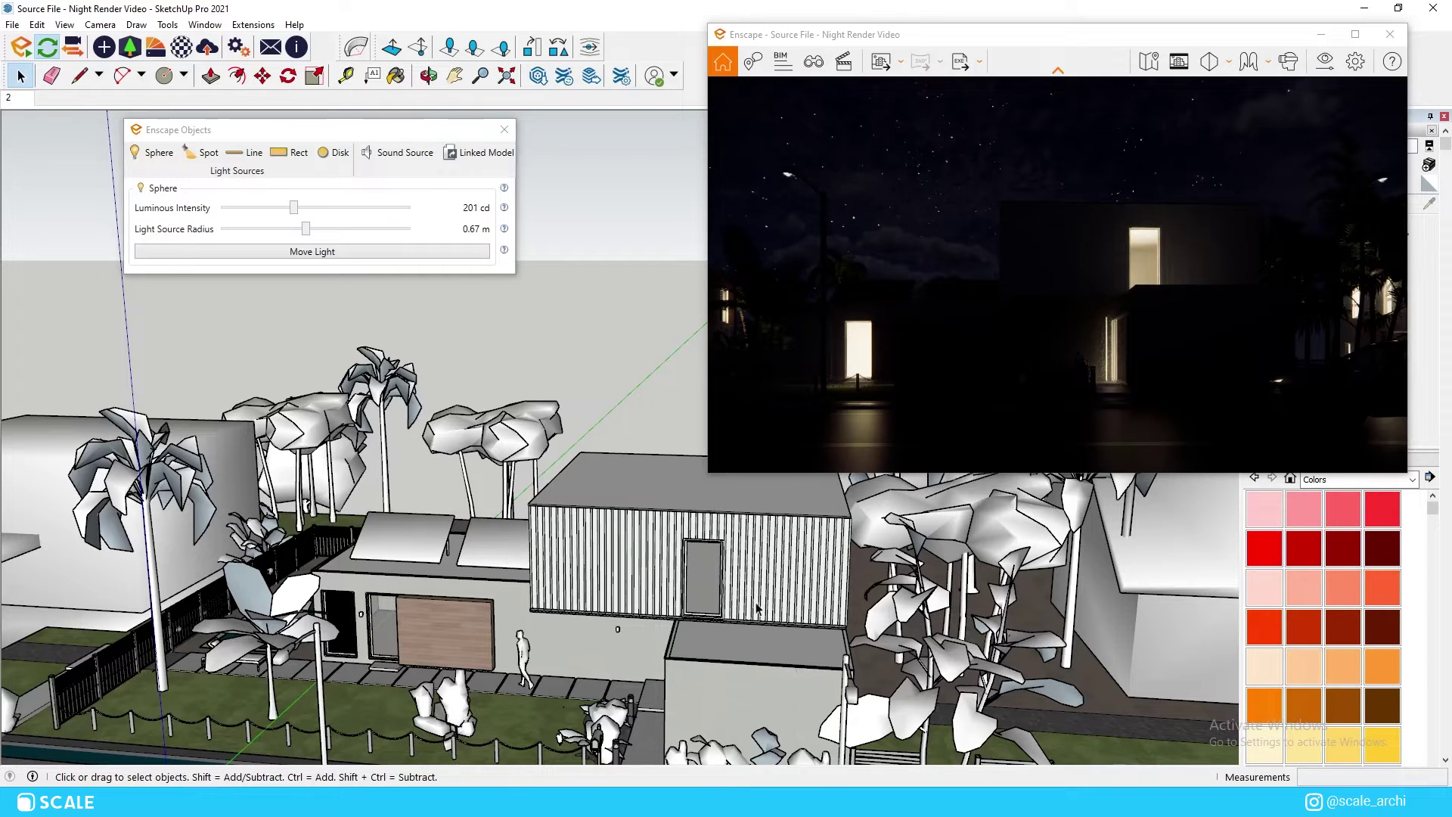
Draw a short vertical guide line upward from the top centre of the wall lamp near the entrance.
{"action": "middle_click_drag", "start_coordinate": [770, 612], "coordinate": [711, 579]}
{"action": "scroll", "coordinate": [605, 555], "scroll_direction": "down", "scroll_amount": 3}
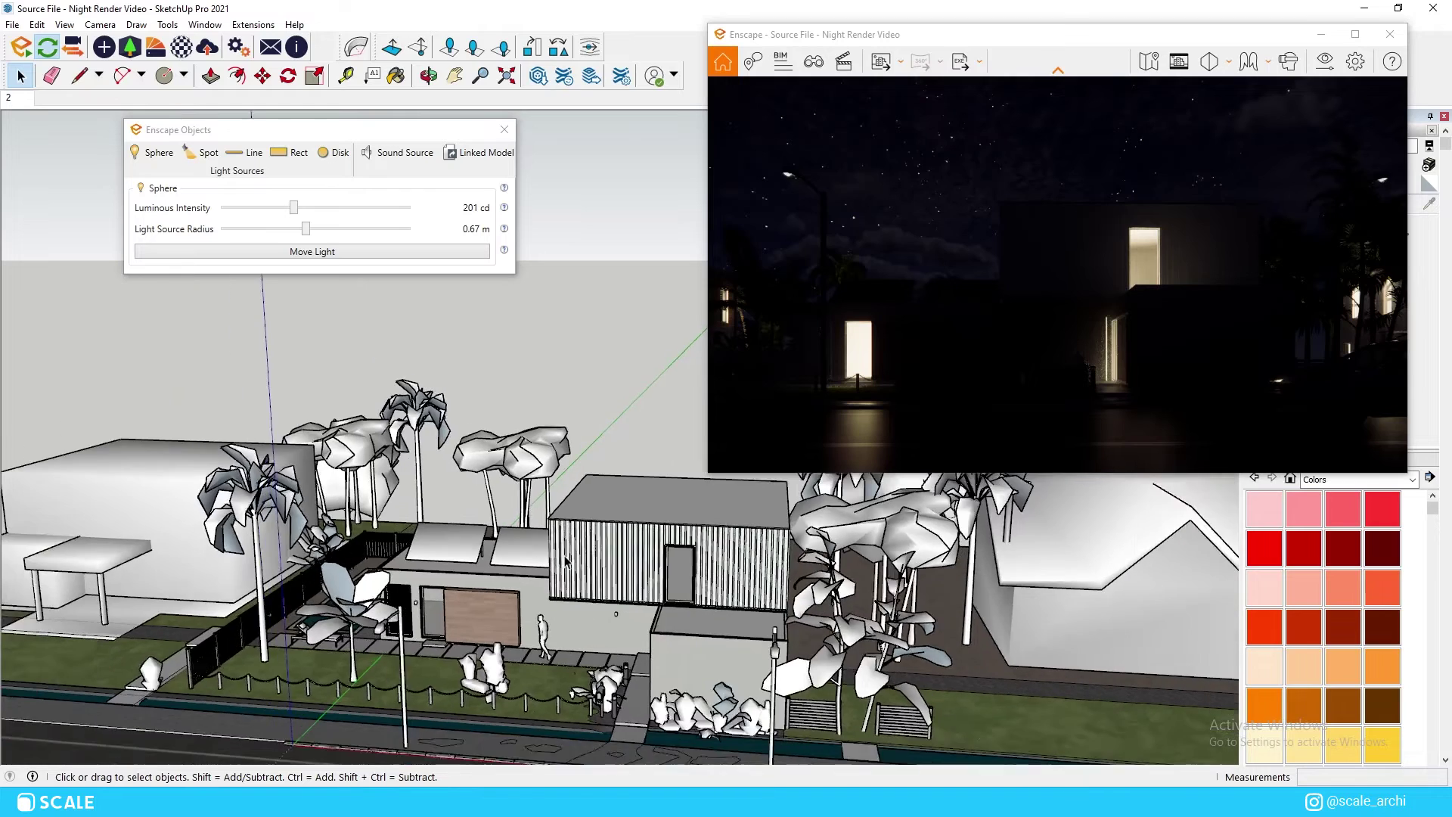
{"action": "scroll", "coordinate": [554, 531], "scroll_direction": "down", "scroll_amount": 3}
{"action": "scroll", "coordinate": [718, 695], "scroll_direction": "up", "scroll_amount": 3}
{"action": "middle_click_drag", "start_coordinate": [721, 700], "coordinate": [715, 655]}
{"action": "left_click", "coordinate": [202, 153]}
{"action": "scroll", "coordinate": [575, 484], "scroll_direction": "up", "scroll_amount": 6}
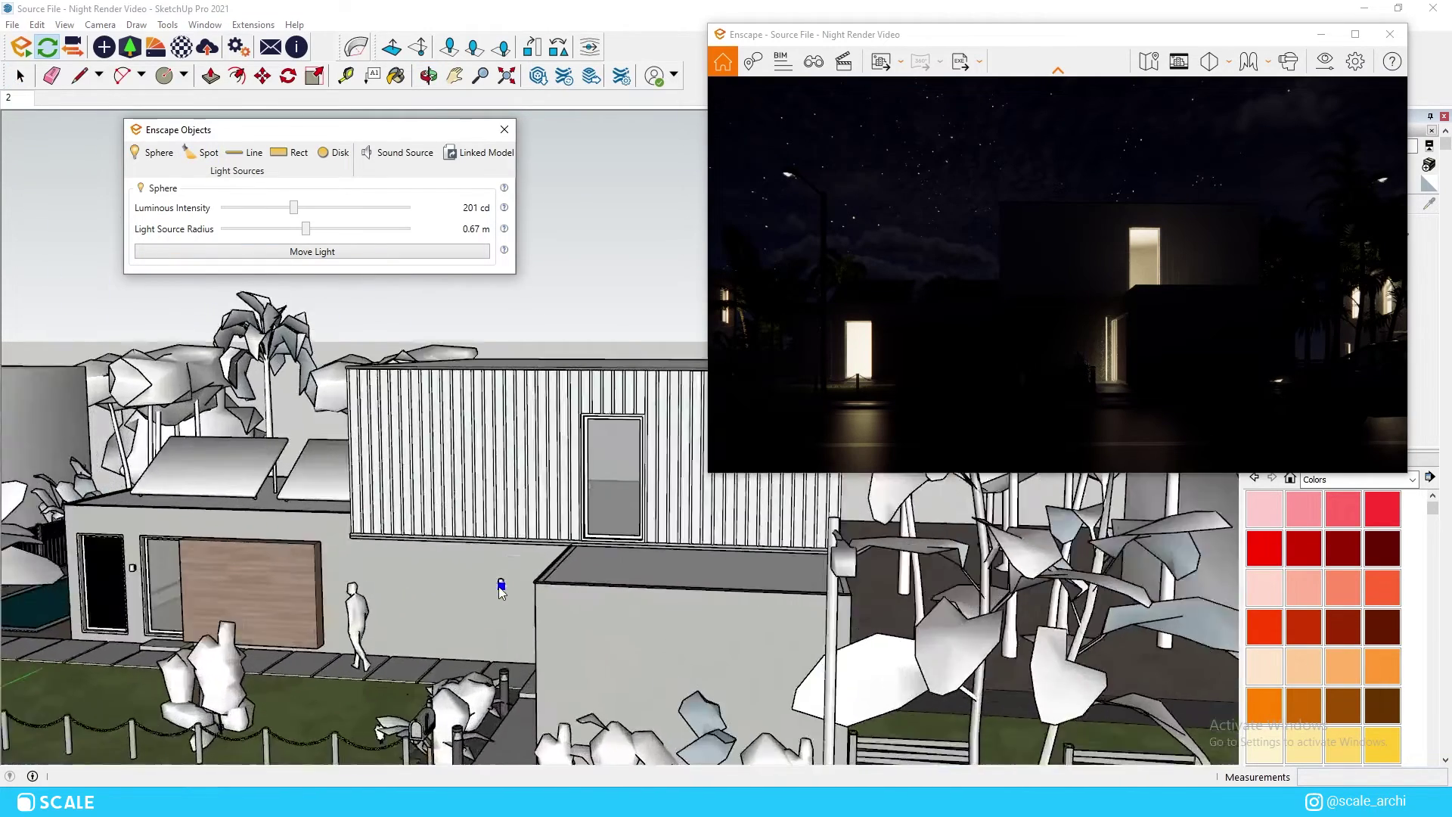
{"action": "scroll", "coordinate": [501, 588], "scroll_direction": "up", "scroll_amount": 10}
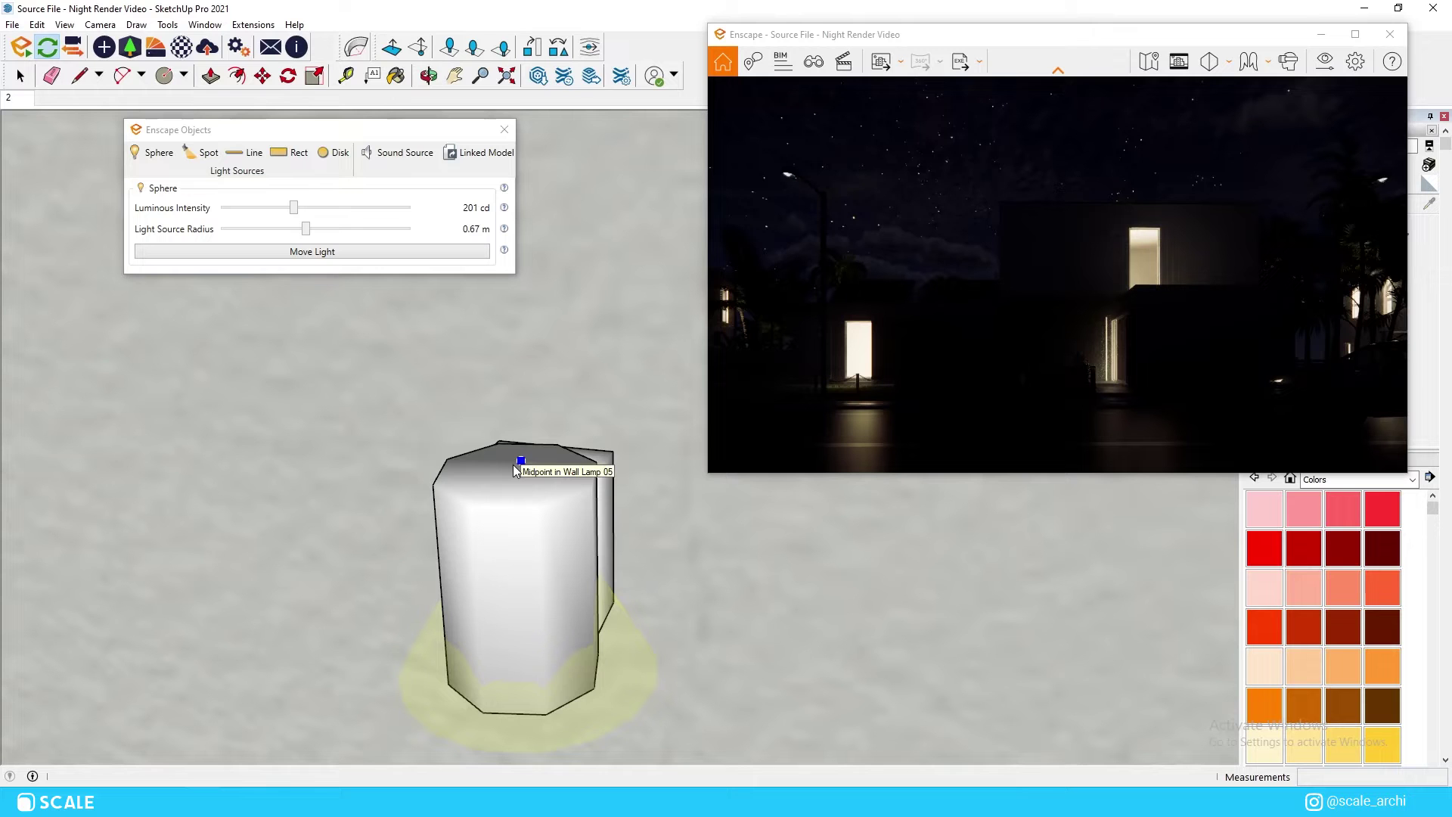
{"action": "left_click", "coordinate": [80, 77]}
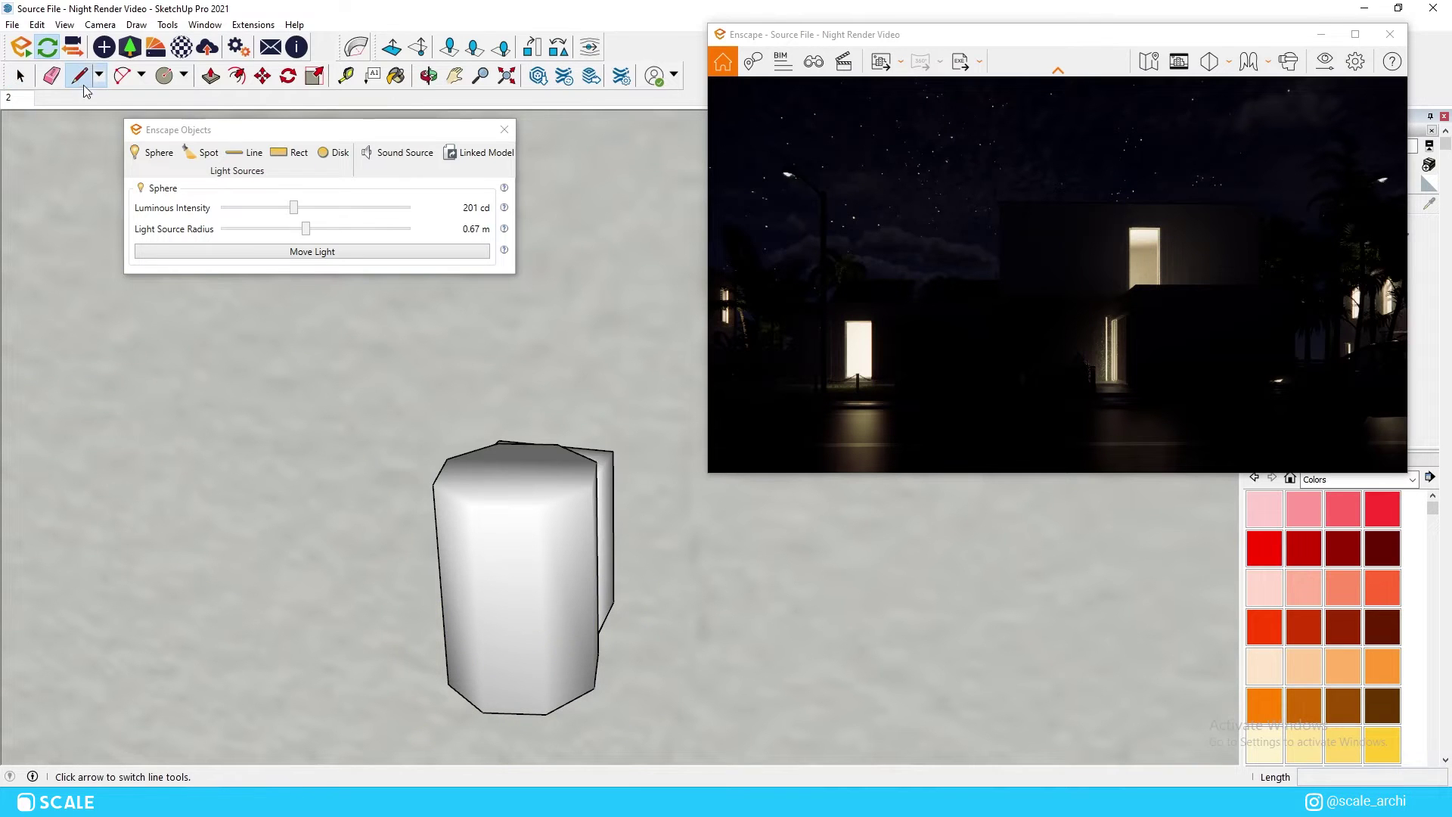
{"action": "left_click", "coordinate": [522, 460]}
{"action": "left_click", "coordinate": [517, 338]}
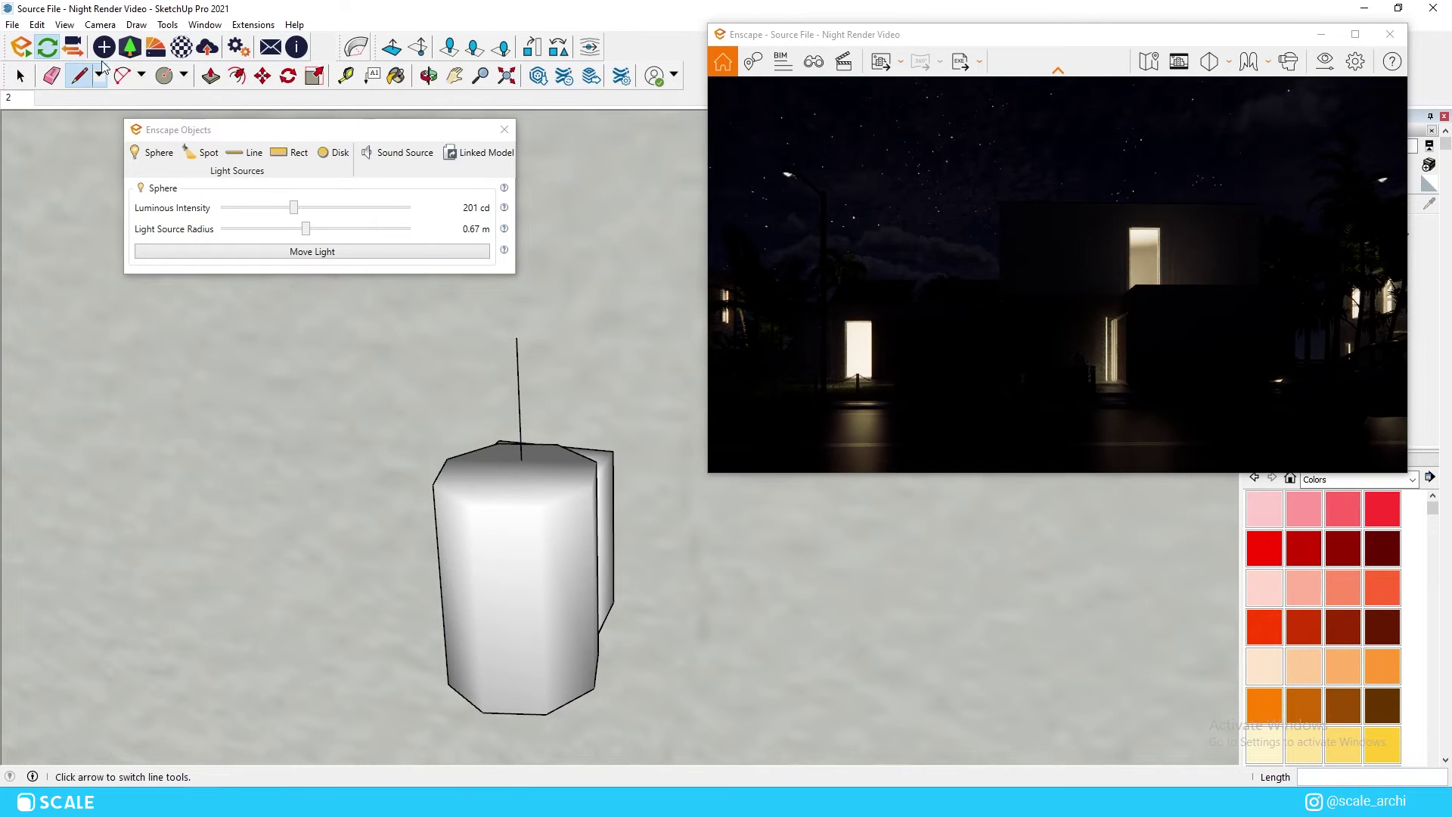
Place an upward spot light on the wall lamp along the guide line and load the IES profile 007cfb11e343e2f42e3b476be4ab684e.ies.
{"action": "left_click", "coordinate": [195, 153]}
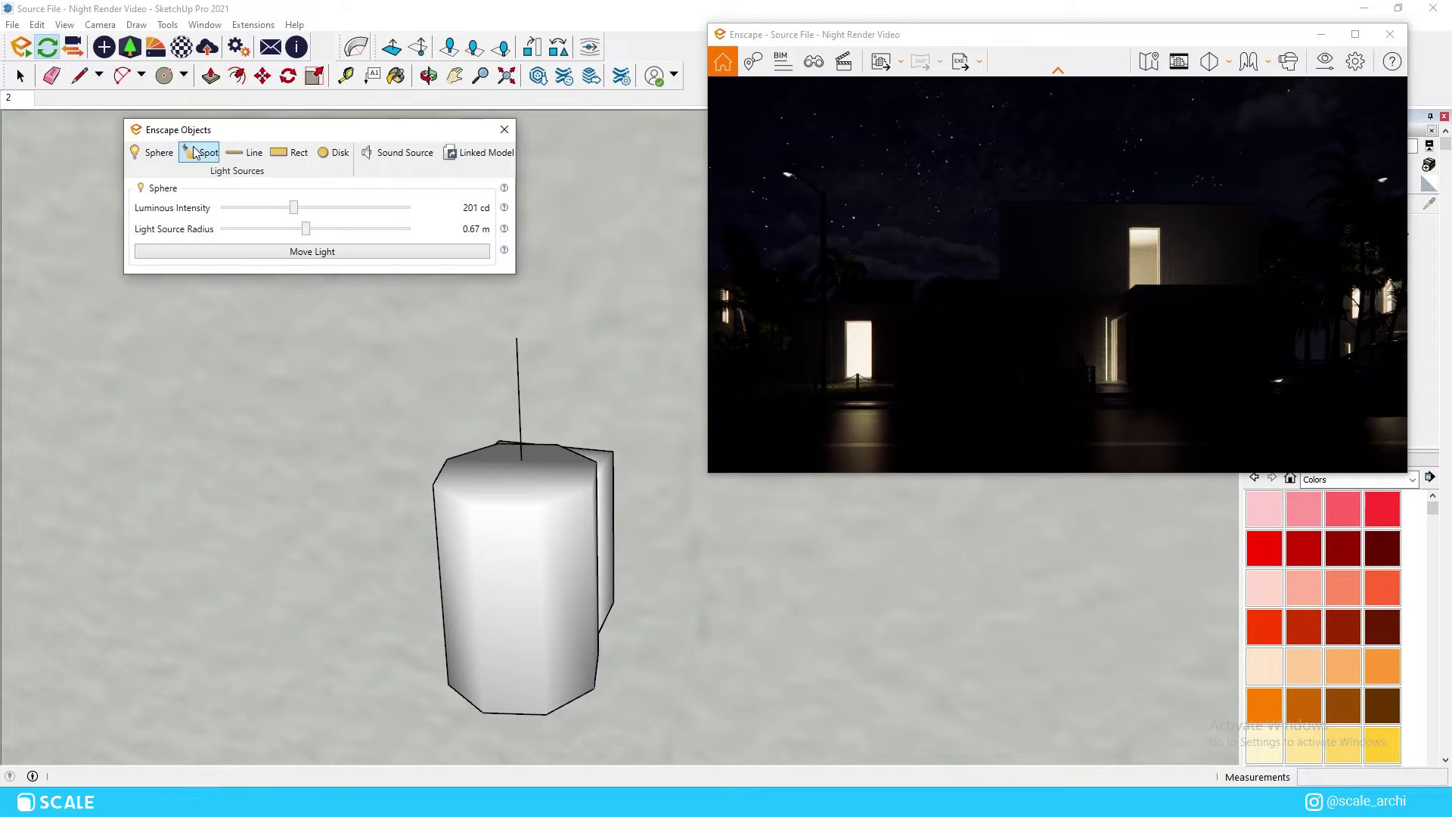
{"action": "left_click", "coordinate": [521, 462]}
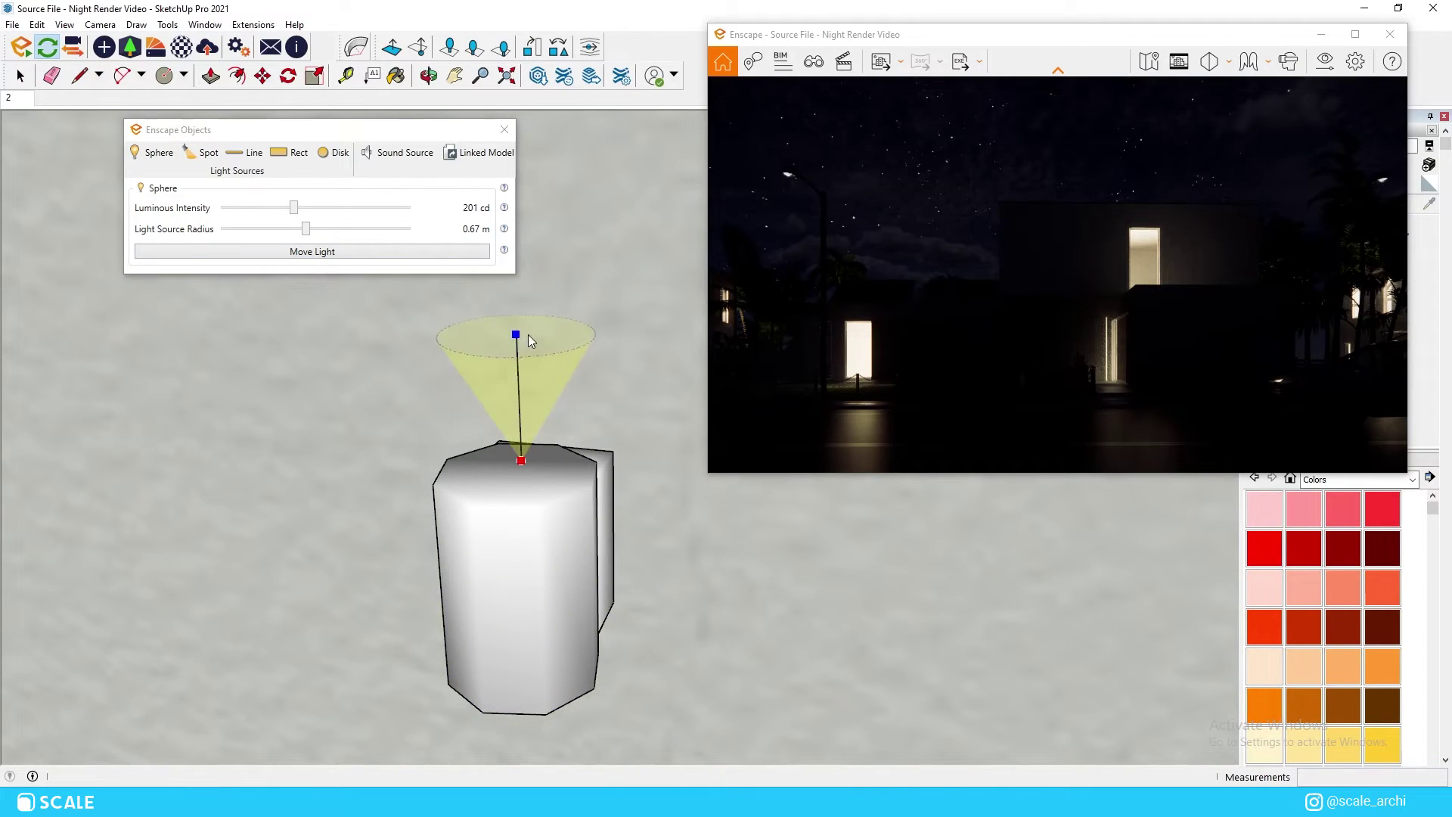
{"action": "left_click", "coordinate": [519, 339]}
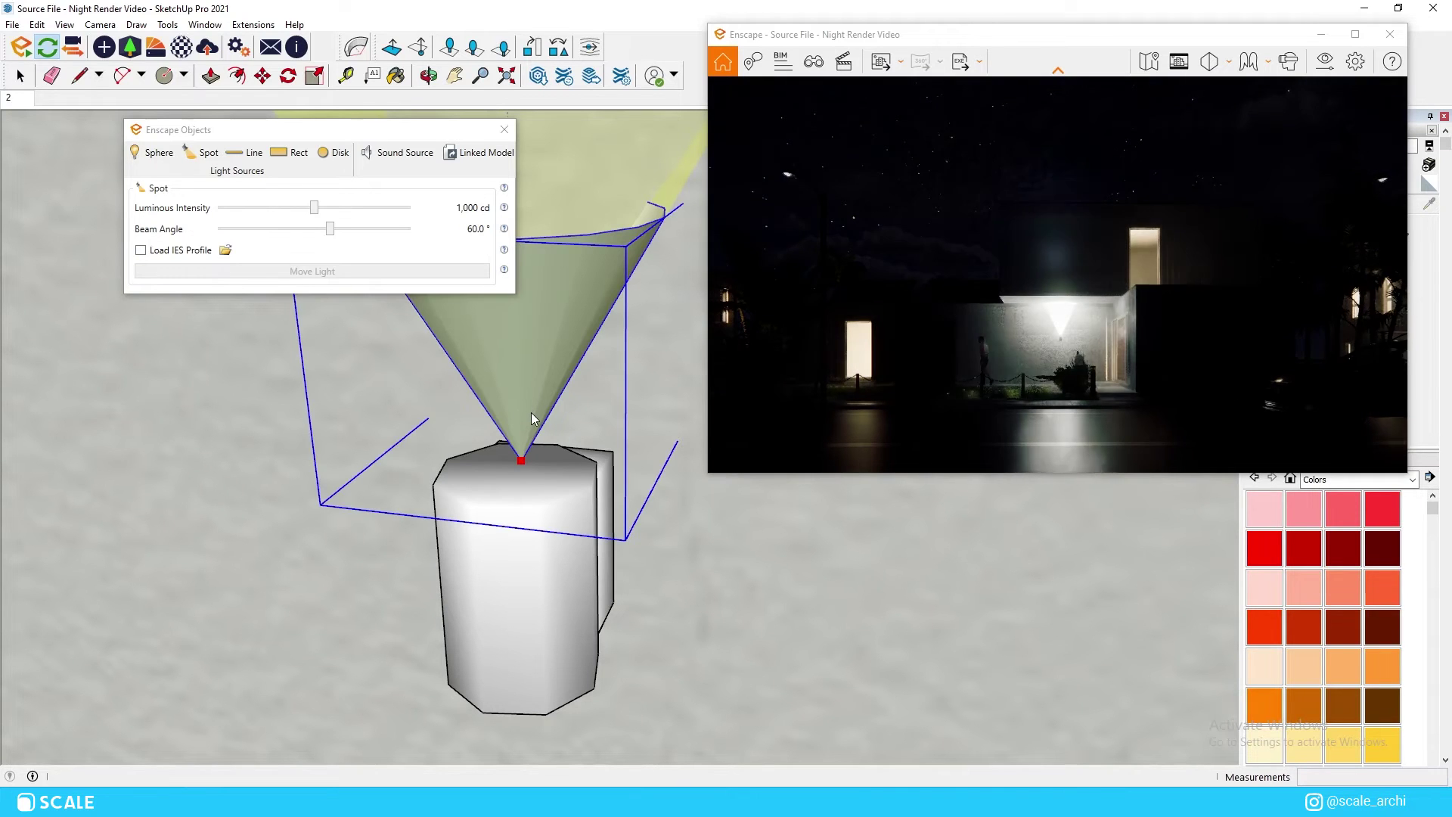
{"action": "left_click", "coordinate": [174, 253]}
{"action": "double_click", "coordinate": [170, 174]}
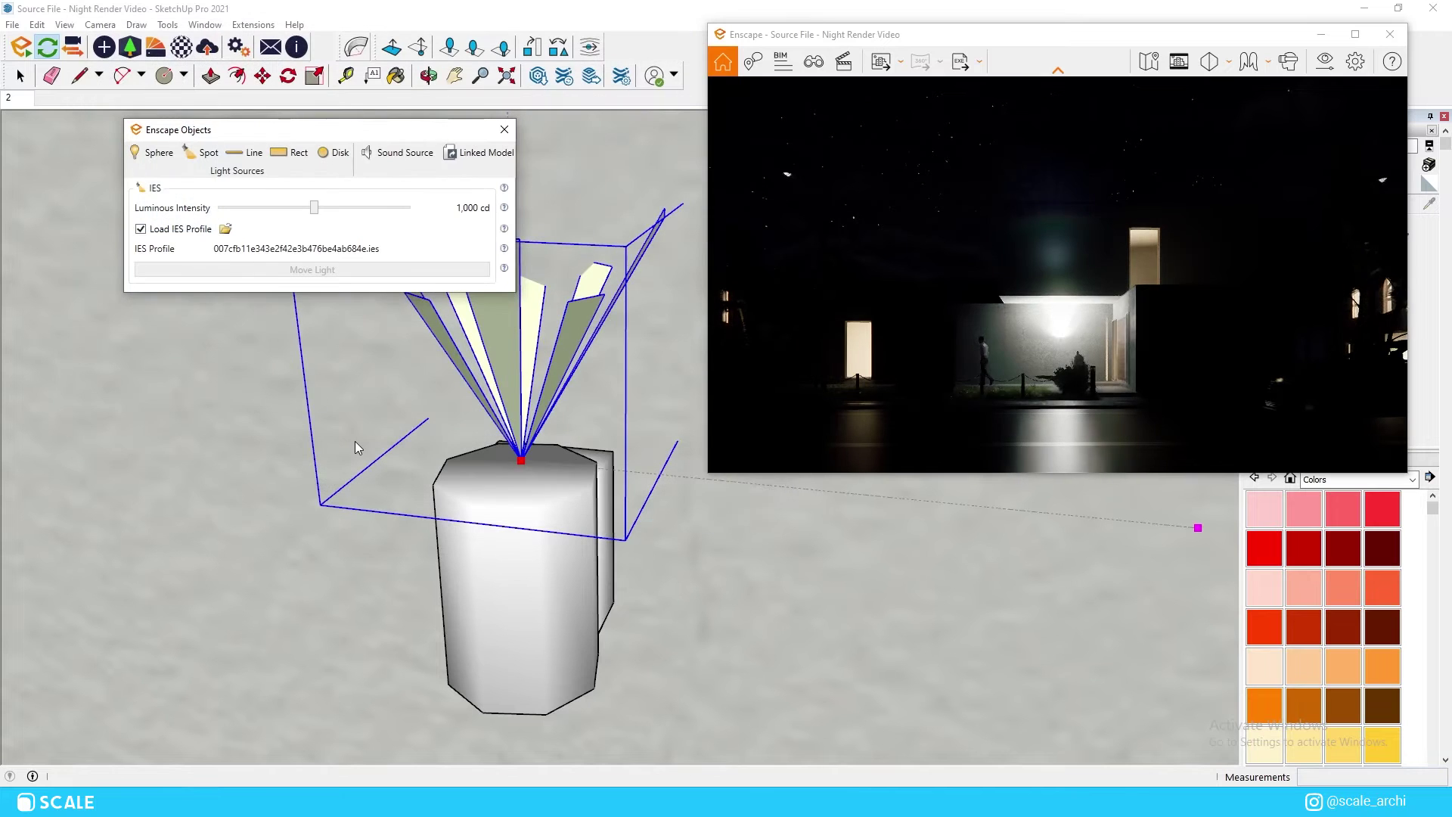
Reduce the IES light's luminous intensity to 6 cd and tint it light orange.
{"action": "left_click_drag", "start_coordinate": [316, 209], "coordinate": [264, 212]}
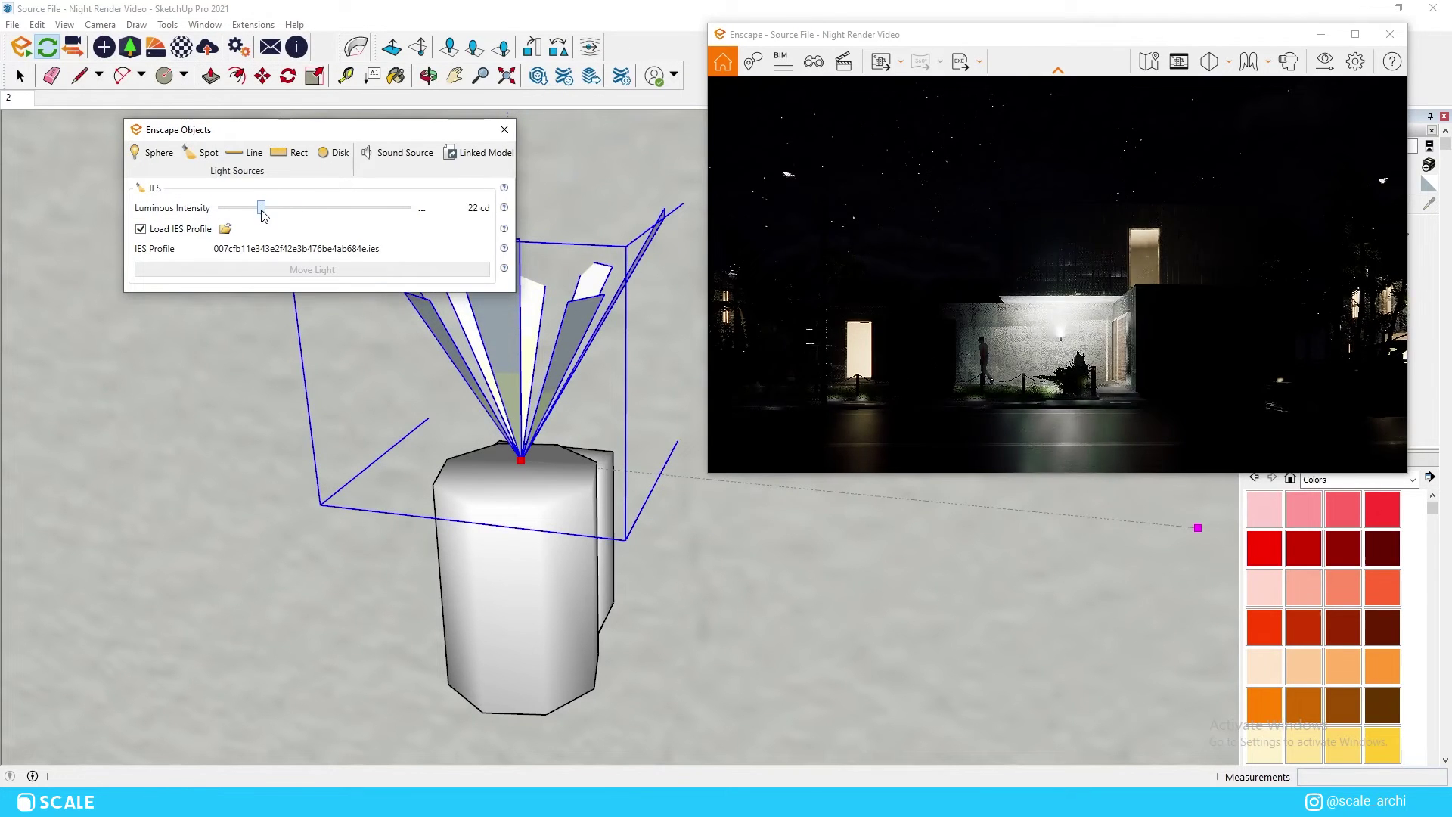
{"action": "left_click_drag", "start_coordinate": [264, 215], "coordinate": [244, 220]}
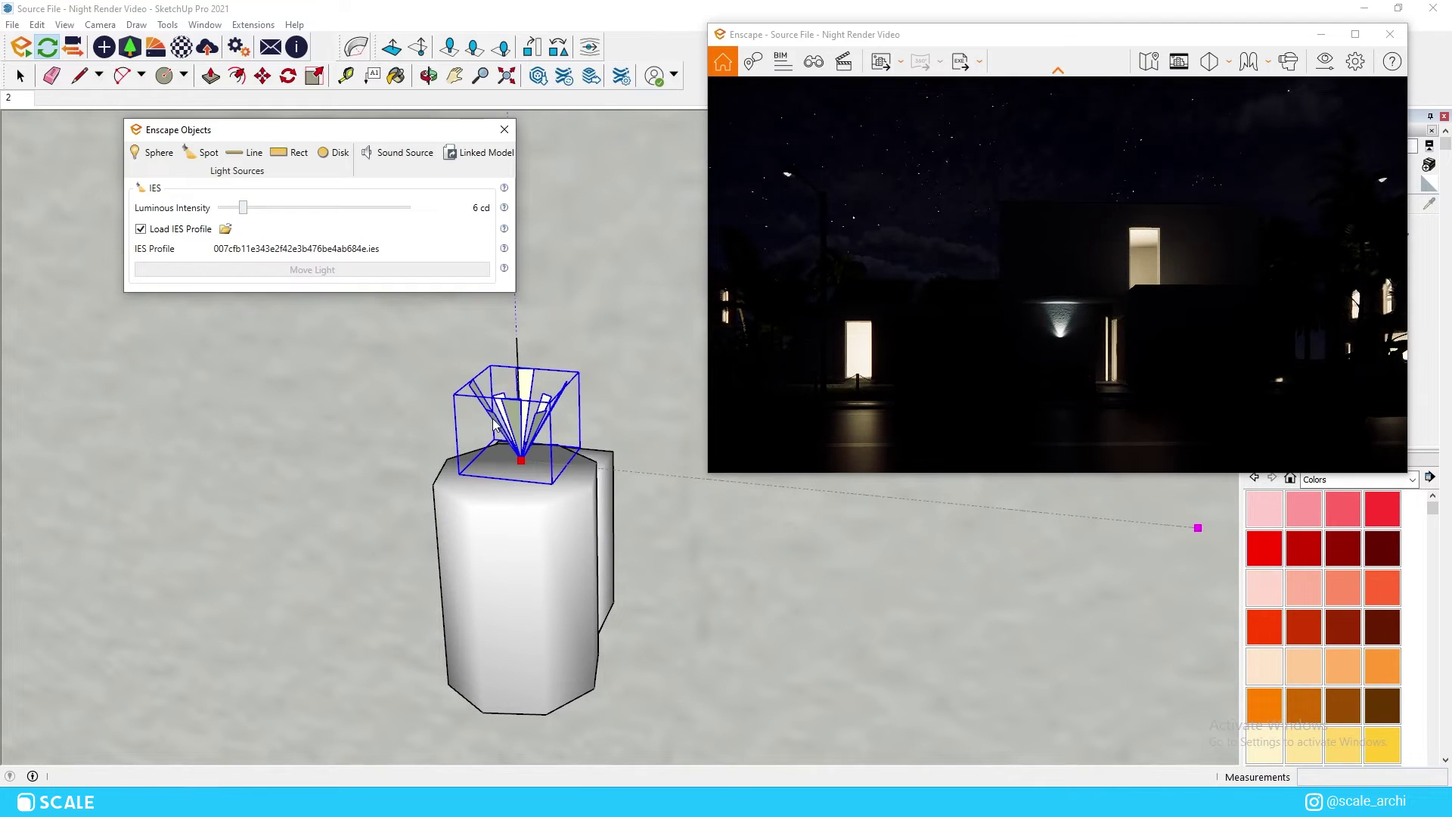
{"action": "key", "text": "b"}
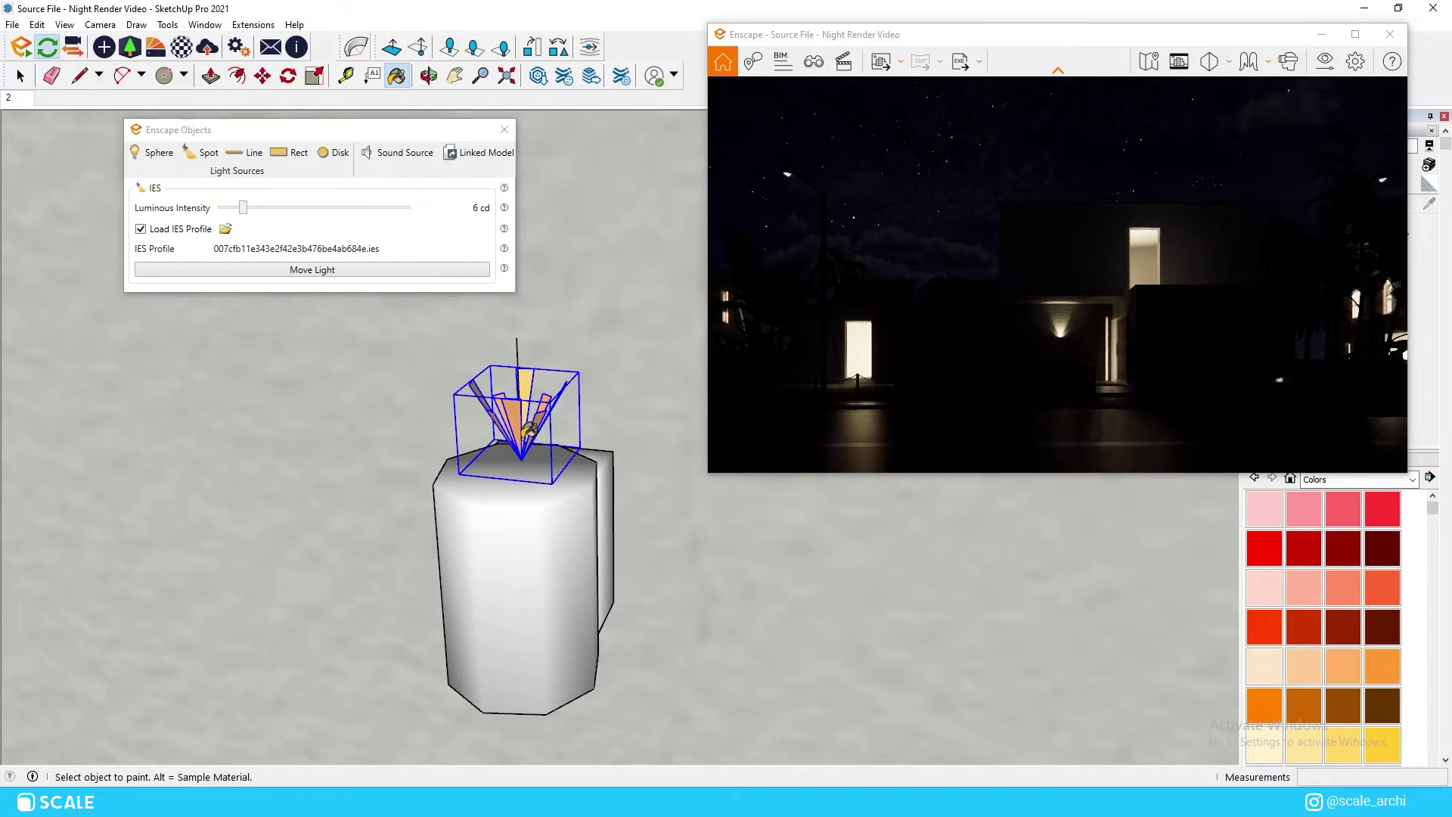
Make a rotated copy of the IES light beside the wall lamp, turned upside down to shine downward.
{"action": "scroll", "coordinate": [527, 438], "scroll_direction": "down", "scroll_amount": 6}
{"action": "scroll", "coordinate": [524, 422], "scroll_direction": "up", "scroll_amount": 4}
{"action": "scroll", "coordinate": [515, 405], "scroll_direction": "down", "scroll_amount": 6}
{"action": "scroll", "coordinate": [512, 397], "scroll_direction": "up", "scroll_amount": 3}
{"action": "middle_click_drag", "start_coordinate": [515, 393], "coordinate": [562, 374]}
{"action": "scroll", "coordinate": [532, 377], "scroll_direction": "up", "scroll_amount": 3}
{"action": "scroll", "coordinate": [559, 365], "scroll_direction": "up", "scroll_amount": 2}
{"action": "key", "text": "q"}
{"action": "left_click", "coordinate": [613, 413]}
{"action": "left_click", "coordinate": [612, 358]}
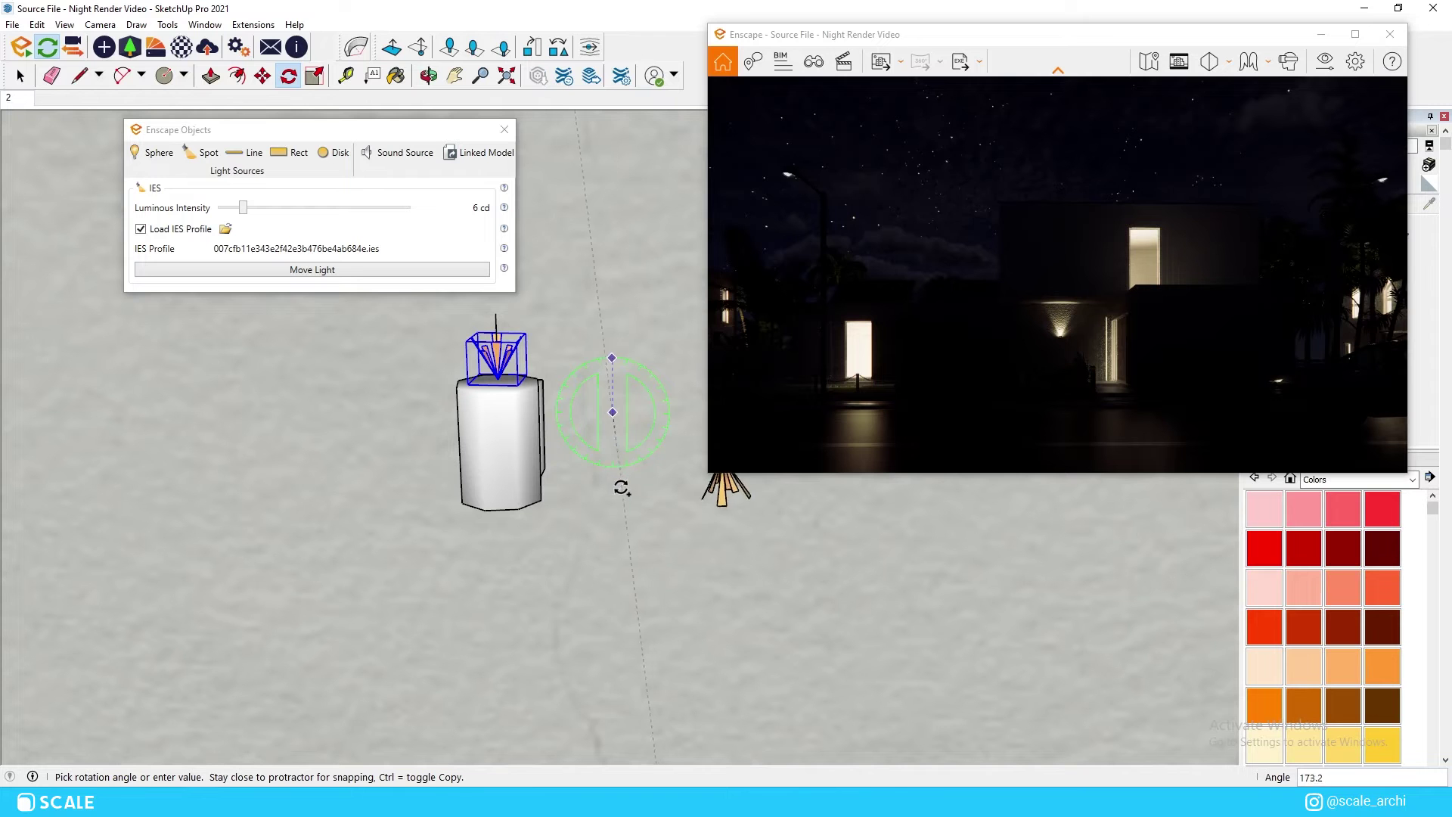
{"action": "left_click", "coordinate": [614, 493]}
Move the downward-facing light copy to the underside of the wall lamp.
{"action": "scroll", "coordinate": [435, 445], "scroll_direction": "down", "scroll_amount": 2}
{"action": "key", "text": "m"}
{"action": "left_click", "coordinate": [646, 461]}
{"action": "scroll", "coordinate": [436, 473], "scroll_direction": "up", "scroll_amount": 3}
{"action": "middle_click_drag", "start_coordinate": [432, 454], "coordinate": [412, 341]}
{"action": "scroll", "coordinate": [519, 521], "scroll_direction": "up", "scroll_amount": 2}
{"action": "middle_click_drag", "start_coordinate": [520, 515], "coordinate": [583, 674]}
{"action": "left_click", "coordinate": [520, 487]}
Copy the wall lamp's upward and downward IES lights together to the other wall lamp beside the timber cladding.
{"action": "scroll", "coordinate": [580, 636], "scroll_direction": "down", "scroll_amount": 7}
{"action": "middle_click_drag", "start_coordinate": [528, 457], "coordinate": [531, 385]}
{"action": "scroll", "coordinate": [674, 511], "scroll_direction": "down", "scroll_amount": 1}
{"action": "scroll", "coordinate": [998, 356], "scroll_direction": "down", "scroll_amount": 1}
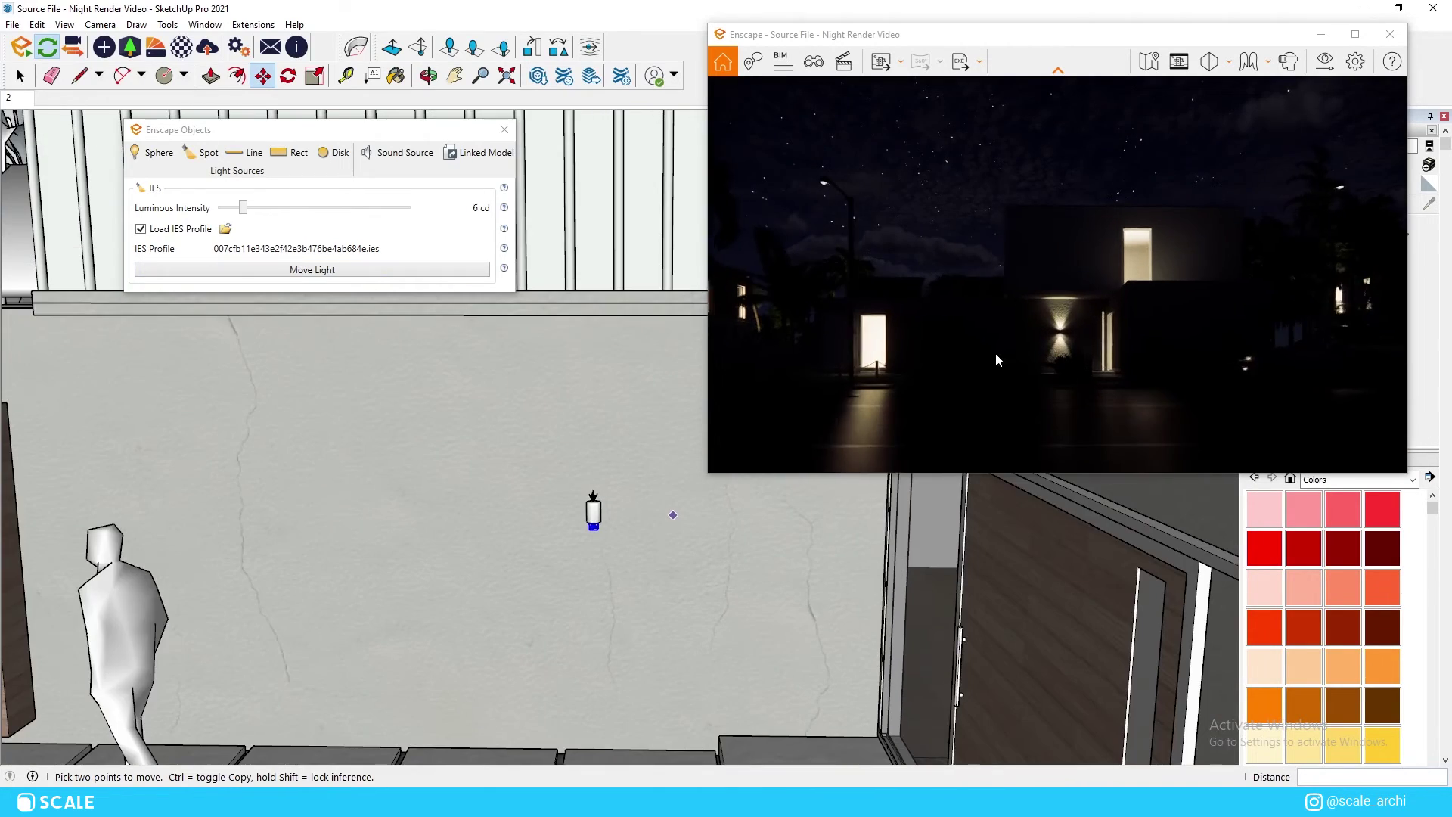
{"action": "scroll", "coordinate": [454, 420], "scroll_direction": "down", "scroll_amount": 5}
{"action": "scroll", "coordinate": [470, 425], "scroll_direction": "up", "scroll_amount": 5}
{"action": "scroll", "coordinate": [560, 432], "scroll_direction": "up", "scroll_amount": 8}
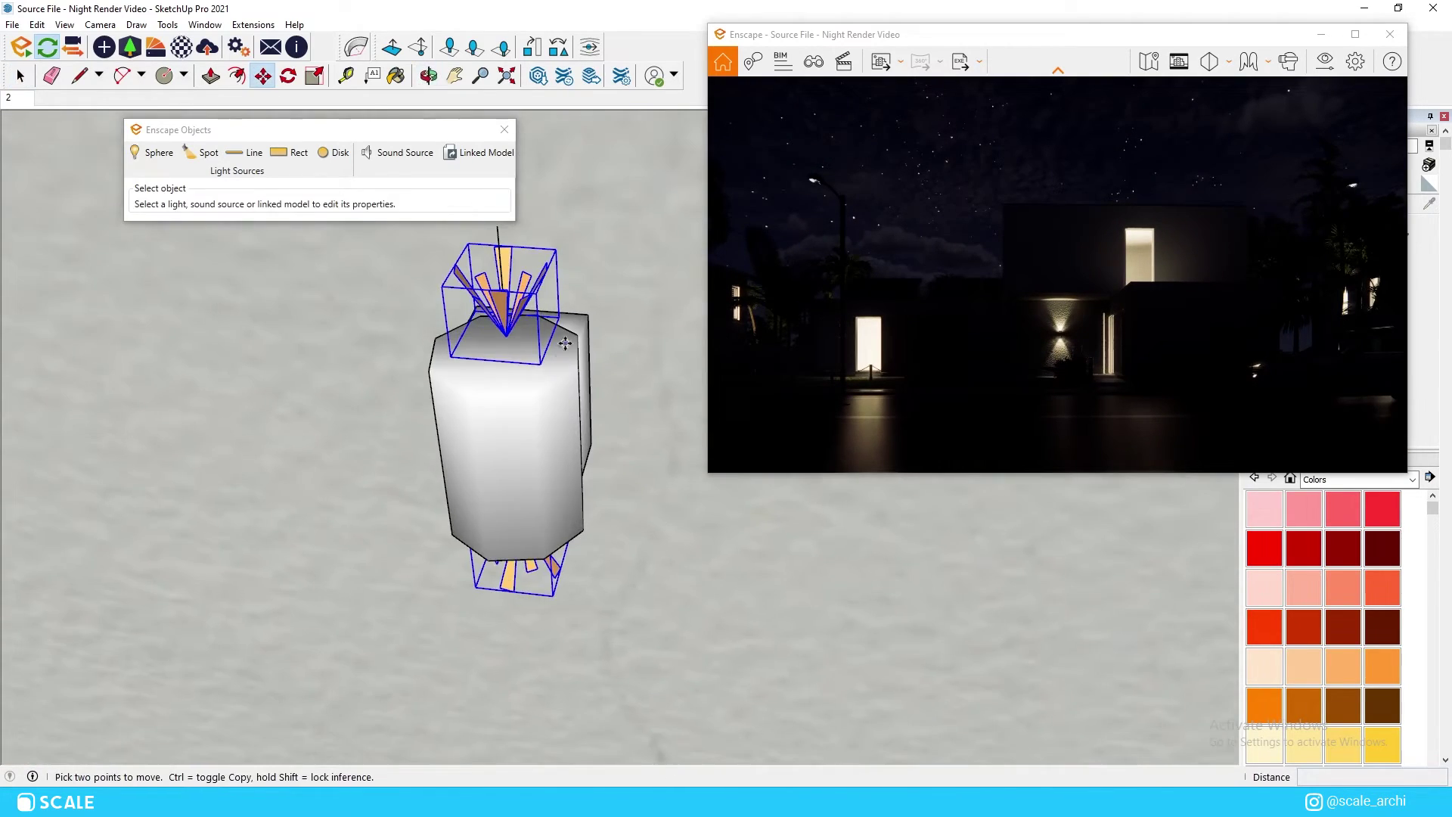
{"action": "left_click", "coordinate": [577, 336]}
{"action": "key", "text": "ctrl"}
{"action": "scroll", "coordinate": [551, 415], "scroll_direction": "down", "scroll_amount": 10}
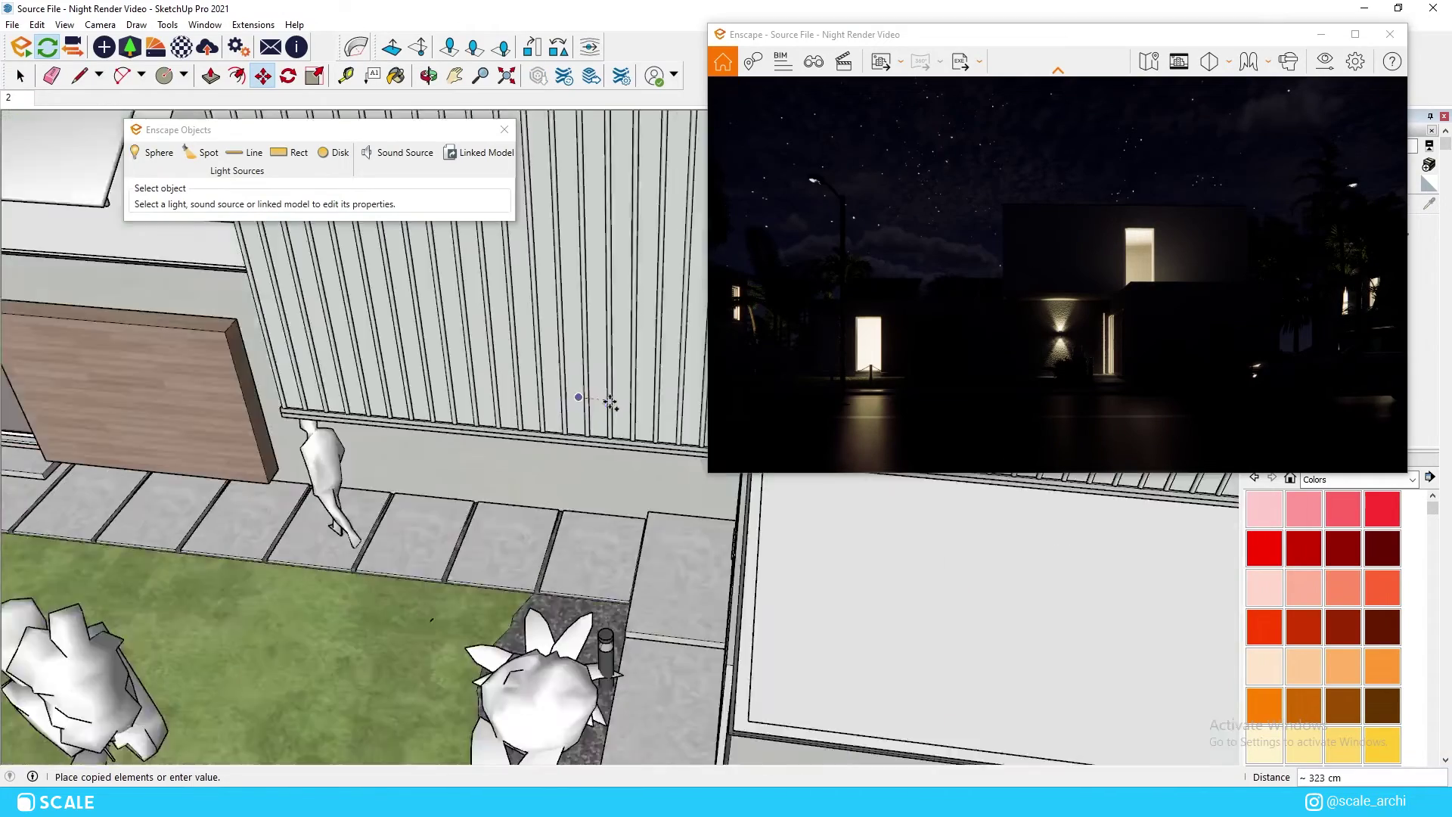
{"action": "scroll", "coordinate": [623, 376], "scroll_direction": "up", "scroll_amount": 10}
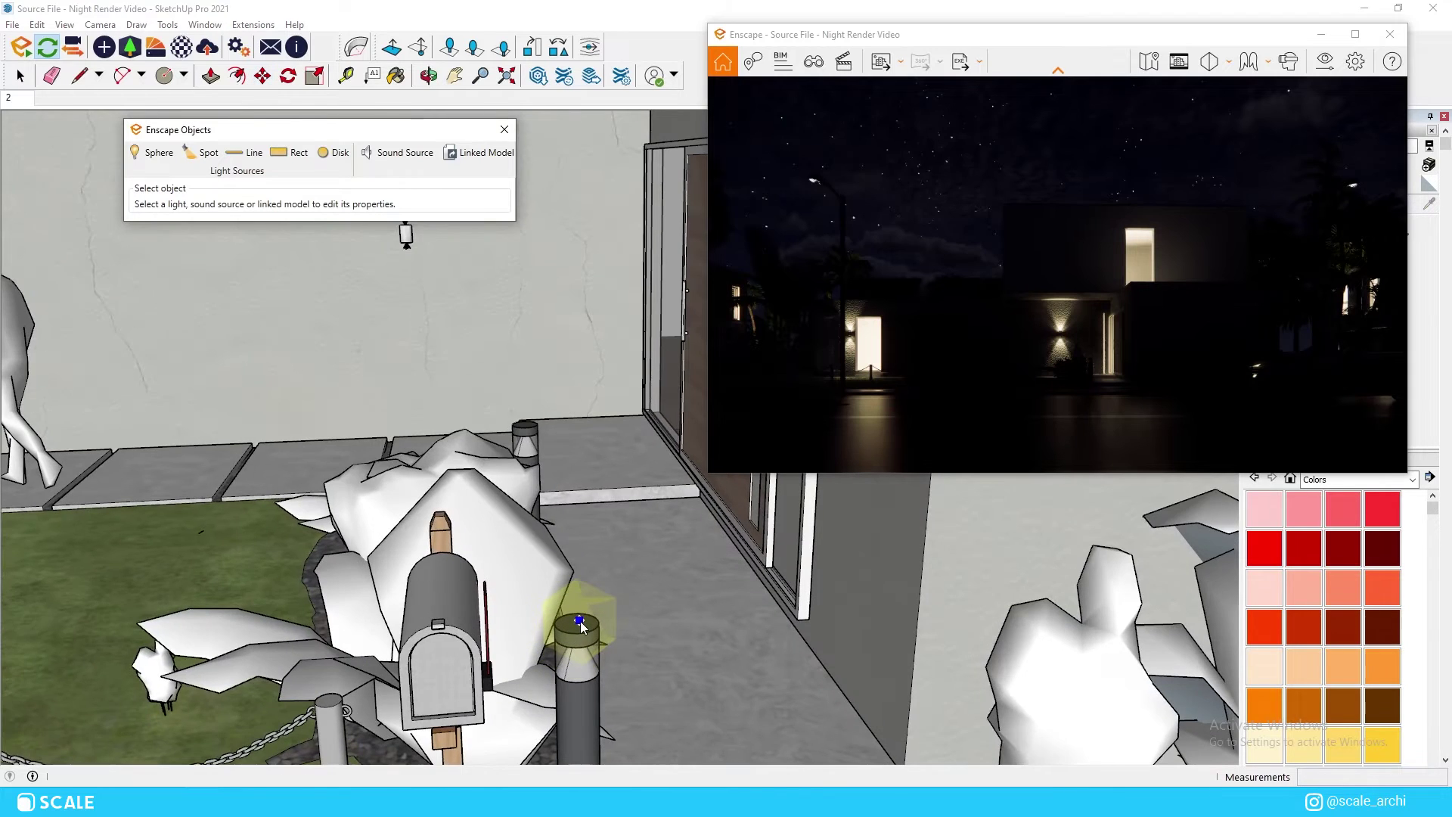
Place a sphere light just above the bollard beside the mailbox, with 11 cd luminous intensity and 0.20 m radius.
{"action": "scroll", "coordinate": [581, 625], "scroll_direction": "up", "scroll_amount": 2}
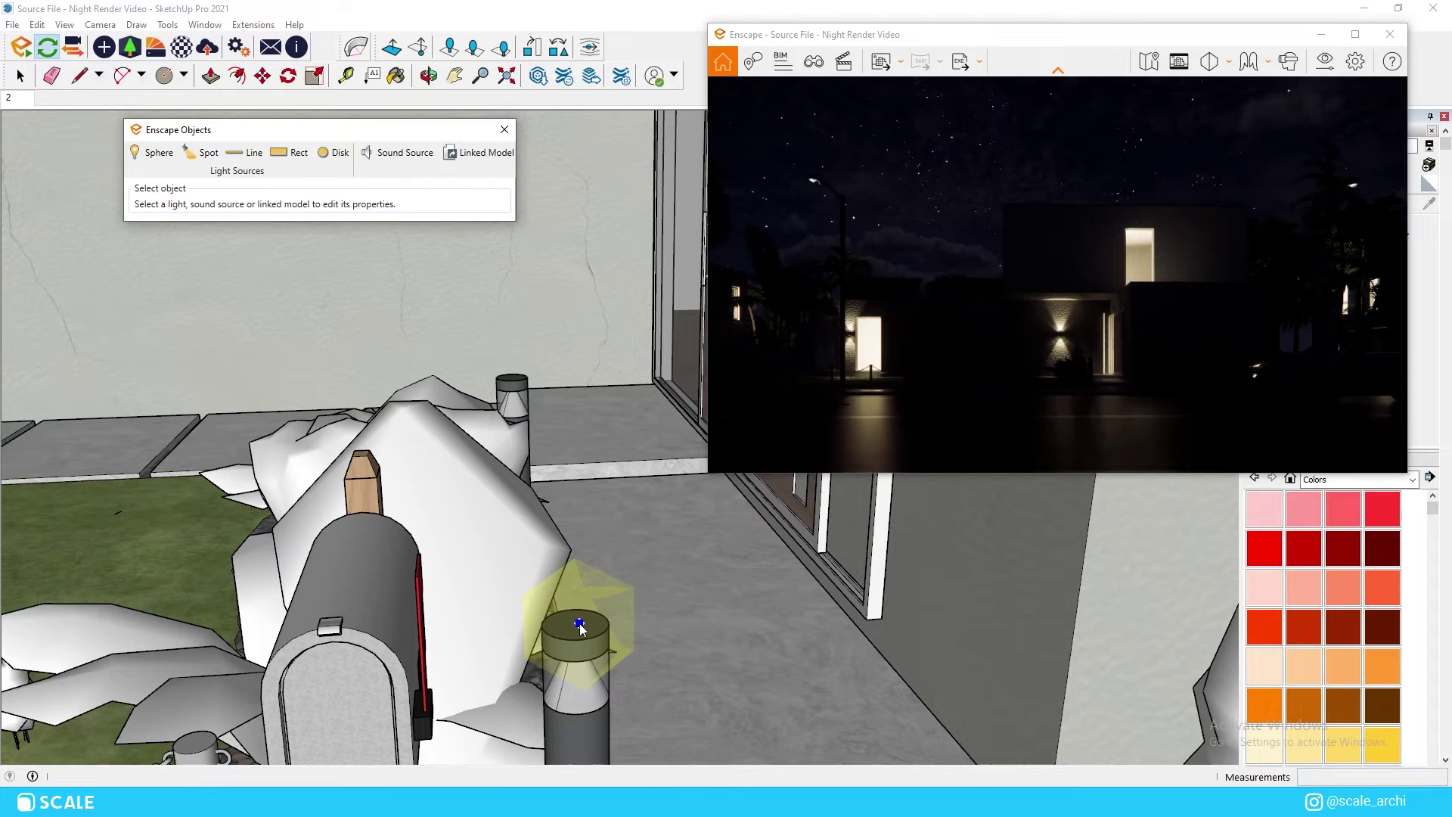
{"action": "left_click", "coordinate": [581, 628]}
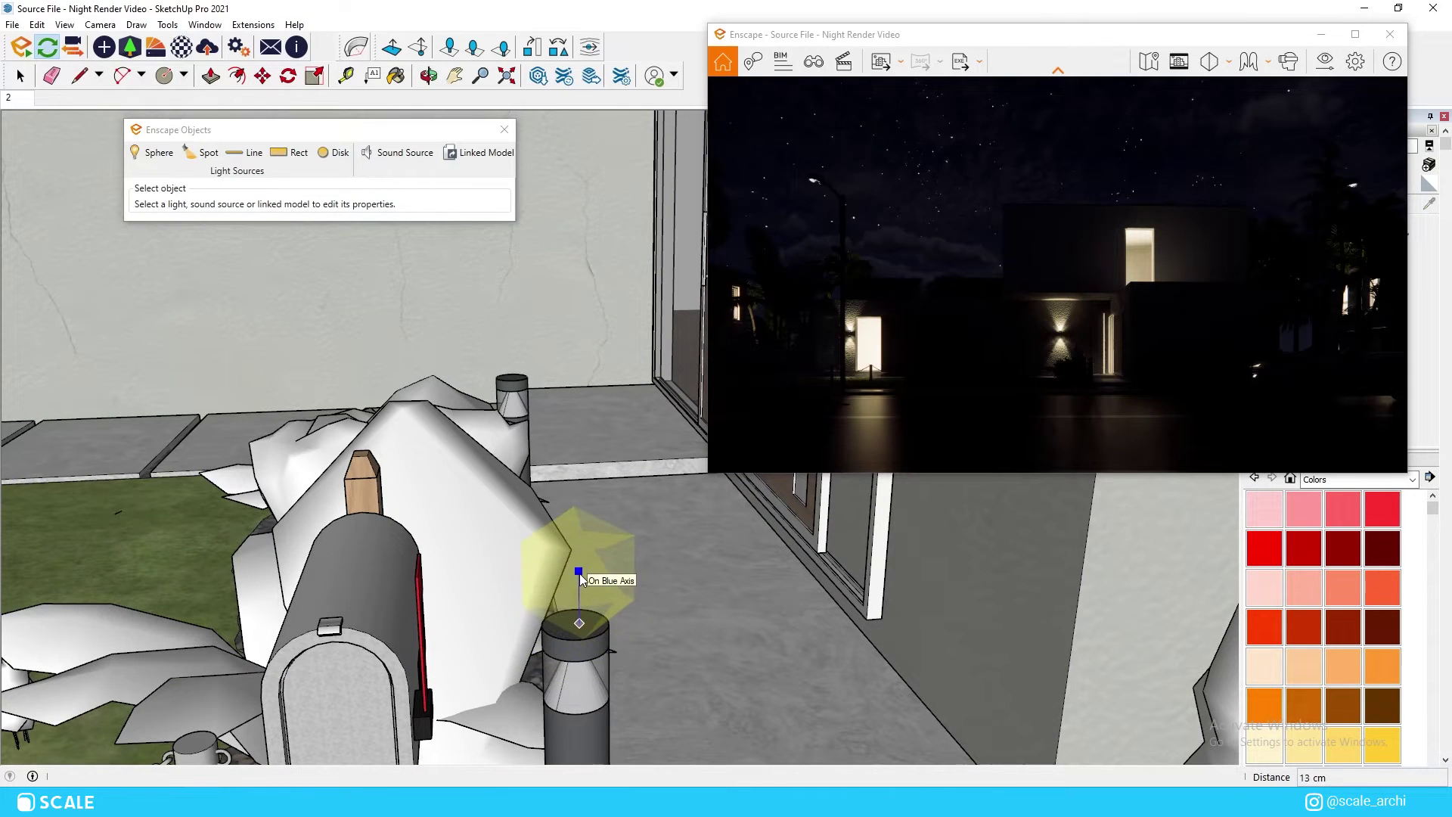
{"action": "left_click", "coordinate": [580, 573]}
{"action": "left_click_drag", "start_coordinate": [317, 208], "coordinate": [274, 215]}
{"action": "mouse_move", "coordinate": [263, 218]}
{"action": "left_mouse_down"}
{"action": "mouse_move", "coordinate": [303, 229]}
{"action": "mouse_move", "coordinate": [246, 229]}
{"action": "left_mouse_up"}
Move the sphere light down about 9 cm so it rests on top of the bollard.
{"action": "mouse_move", "coordinate": [553, 499]}
{"action": "middle_mouse_down"}
{"action": "mouse_move", "coordinate": [544, 601]}
{"action": "mouse_move", "coordinate": [452, 569]}
{"action": "middle_mouse_up"}
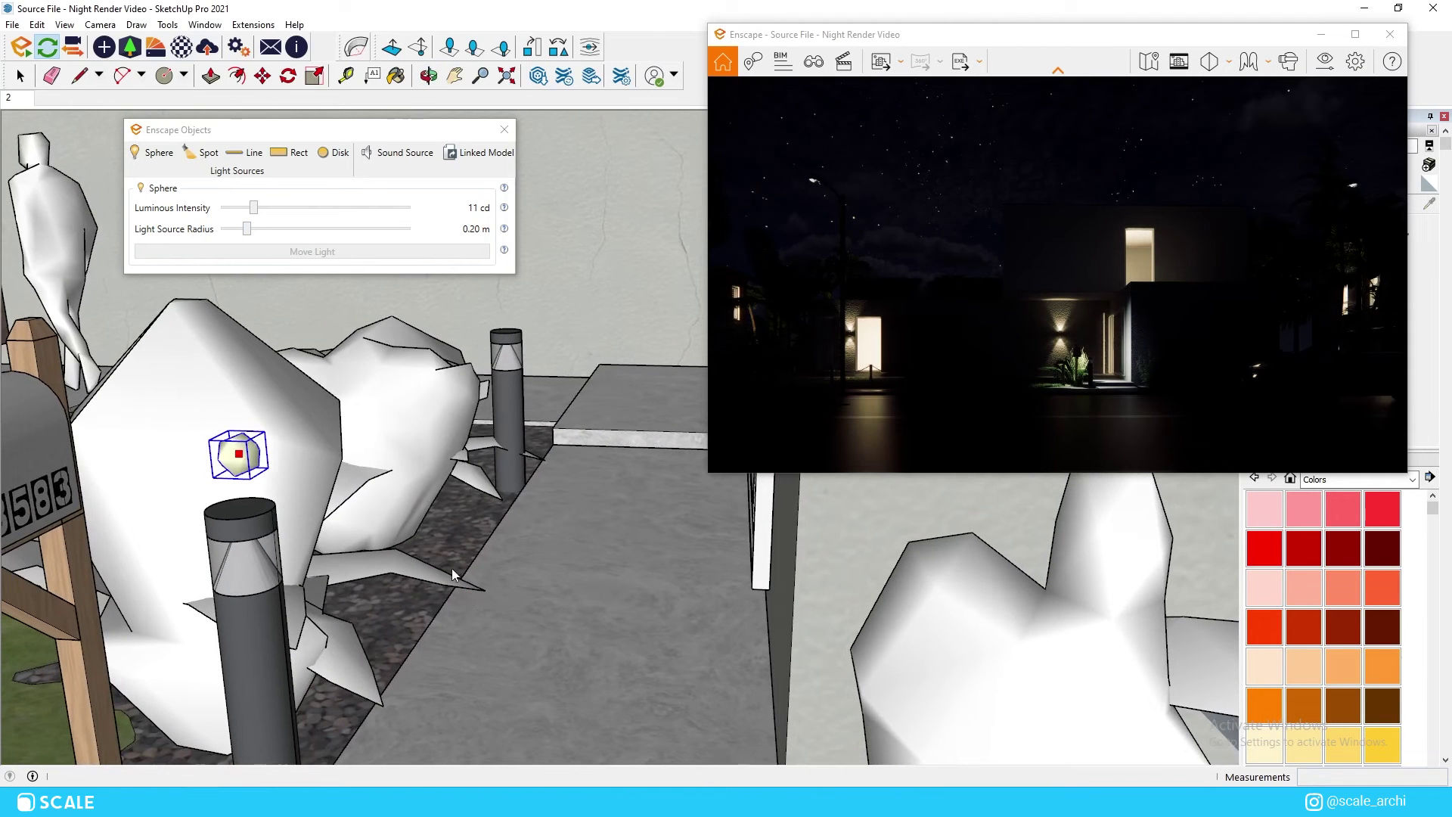
{"action": "key", "text": "m"}
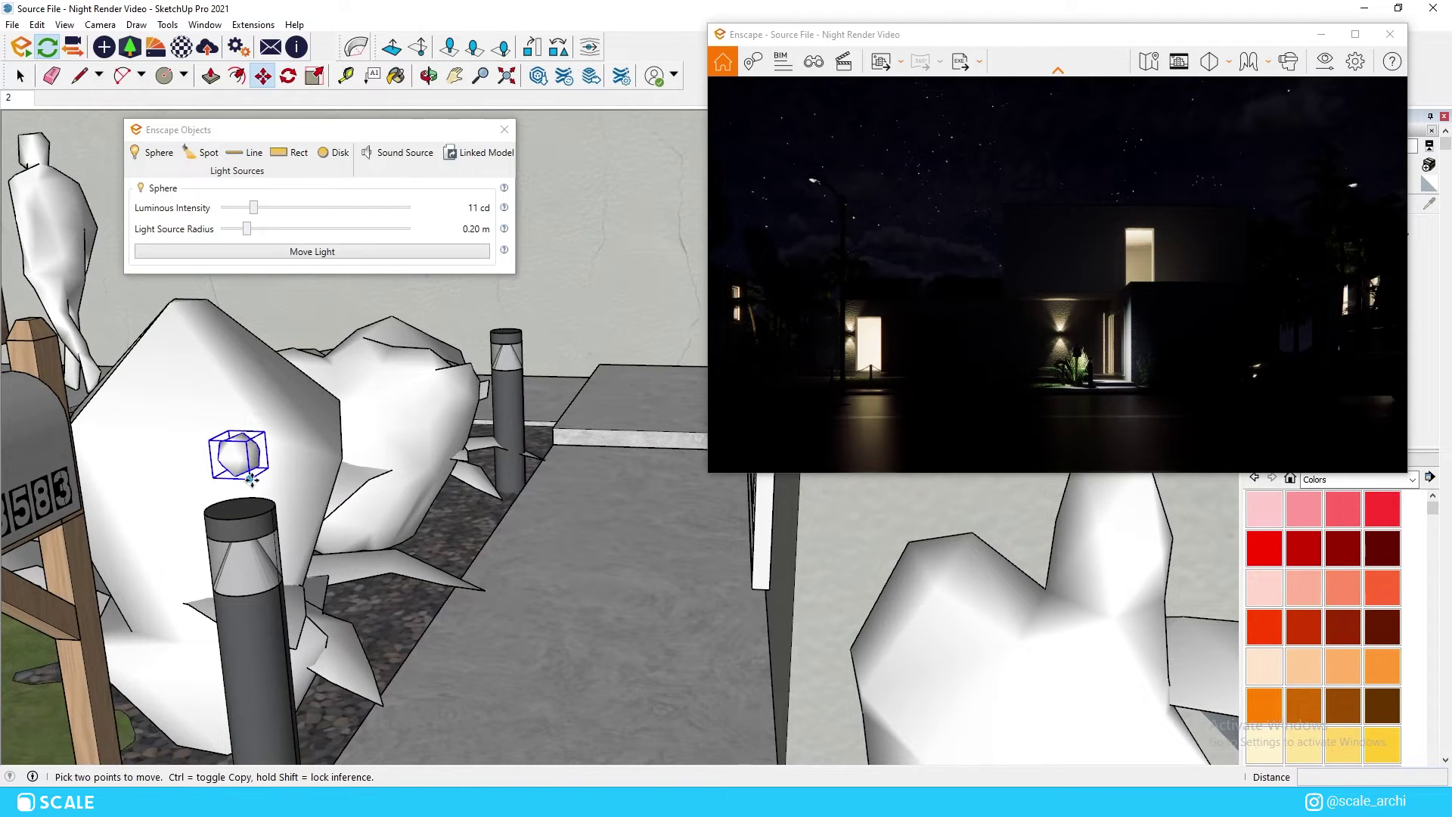
{"action": "left_click", "coordinate": [254, 483]}
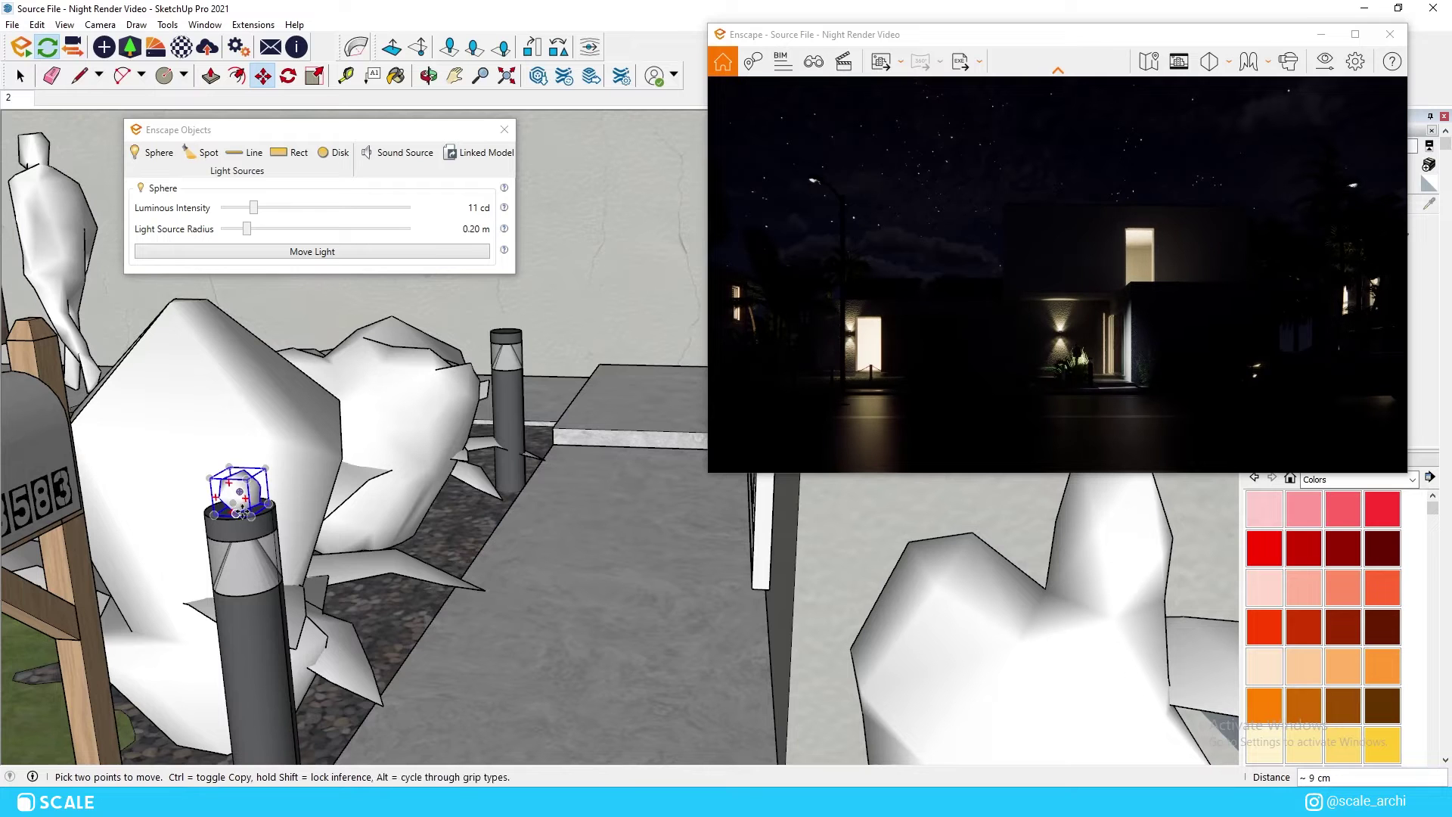
{"action": "left_click", "coordinate": [234, 500]}
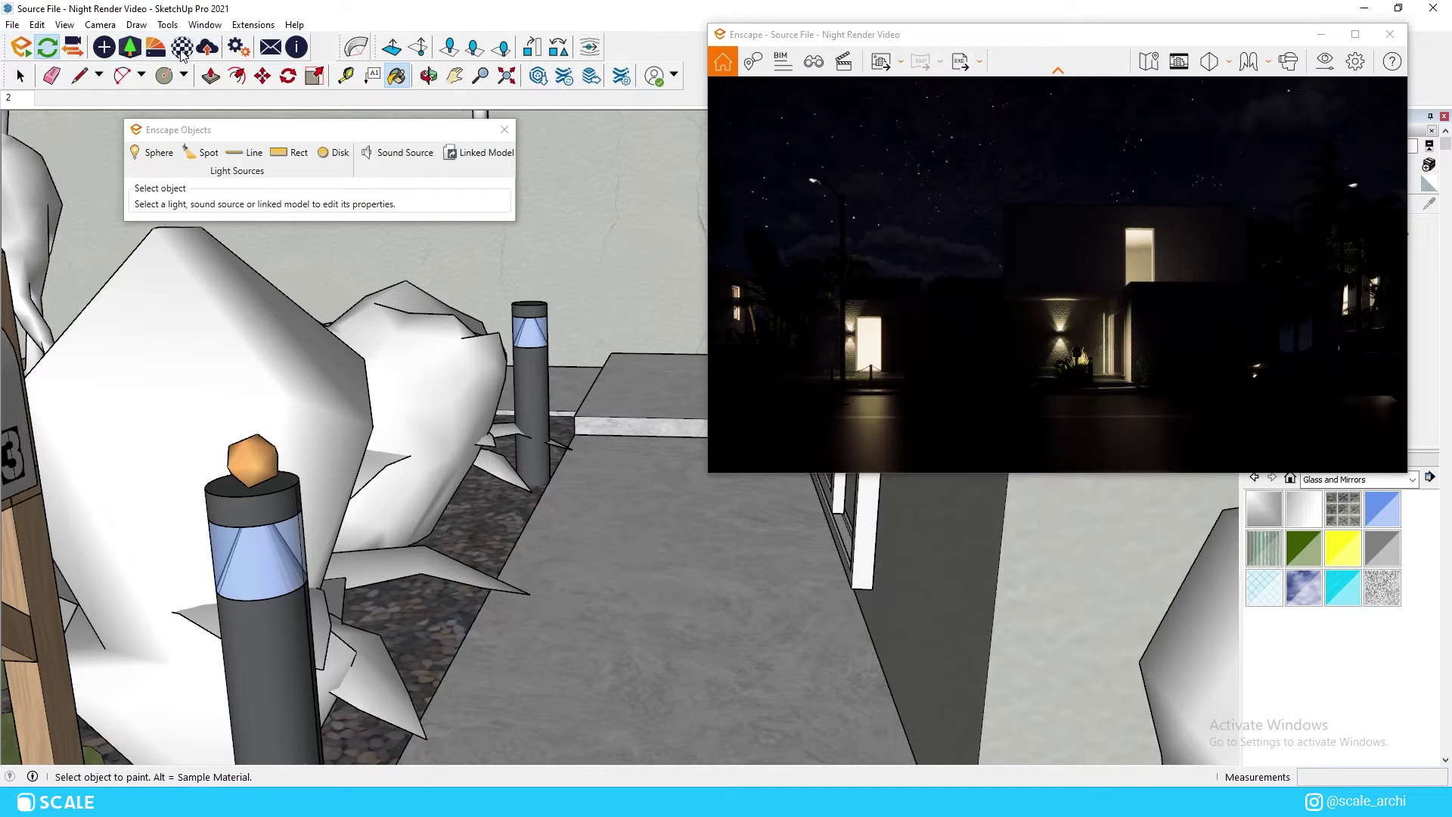
Make the bollard's Translucent Glass Blue material self-illuminated with a luminance of 20 cd/m².
{"action": "left_click", "coordinate": [181, 49]}
{"action": "left_click", "coordinate": [529, 222]}
{"action": "left_click", "coordinate": [522, 370]}
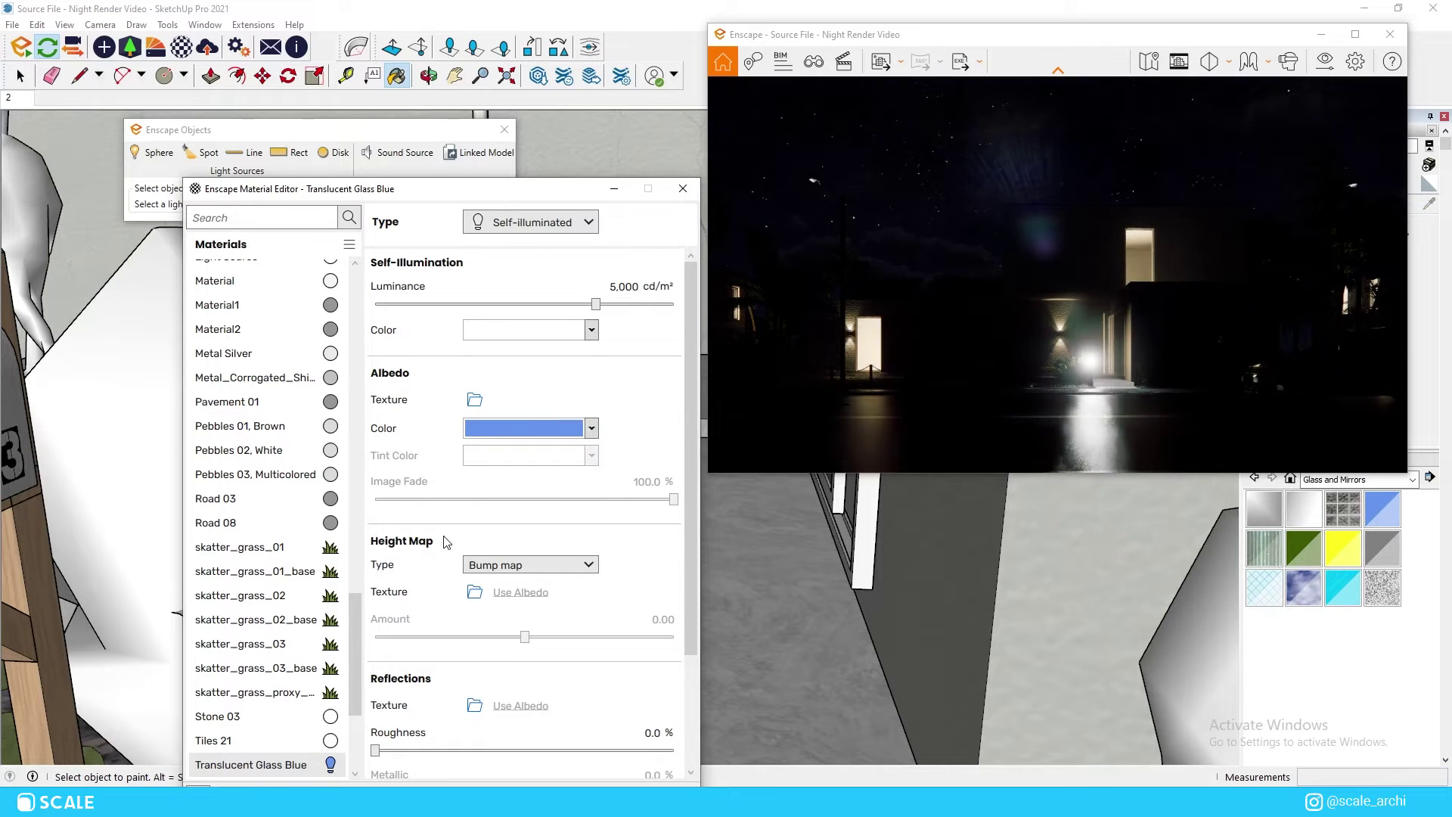
{"action": "left_click_drag", "start_coordinate": [596, 304], "coordinate": [454, 306]}
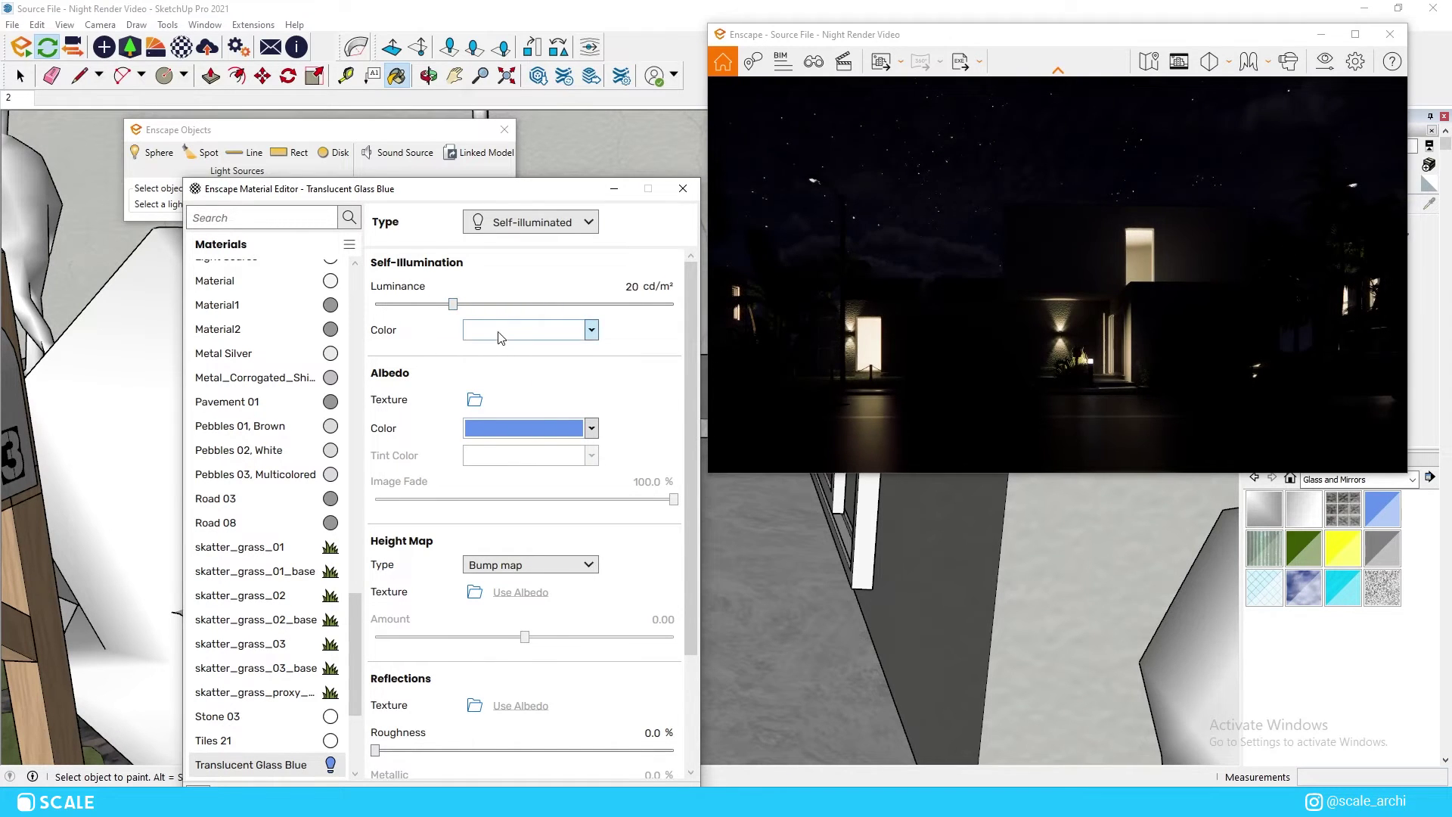
Choose a new self-illumination color for the bollard glass and finish editing the material.
{"action": "left_click", "coordinate": [496, 331]}
{"action": "left_click", "coordinate": [499, 355]}
{"action": "left_click_drag", "start_coordinate": [587, 390], "coordinate": [515, 366]}
{"action": "left_click", "coordinate": [556, 385]}
{"action": "left_click", "coordinate": [696, 191]}
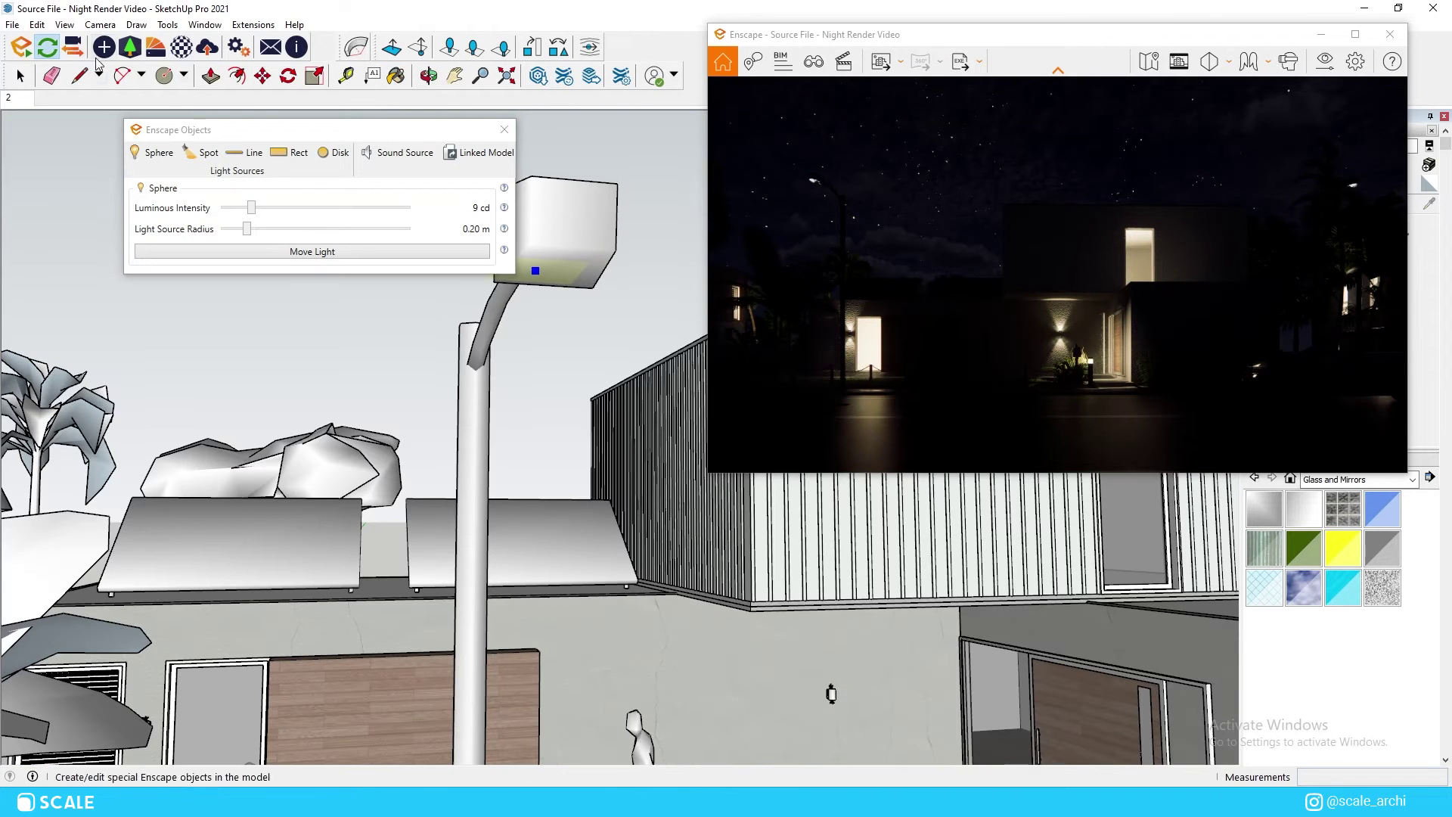
Draw a vertical guide line about 31 cm down from the street lamp head and place a Rect light along it.
{"action": "left_click", "coordinate": [80, 75]}
{"action": "left_click", "coordinate": [559, 265]}
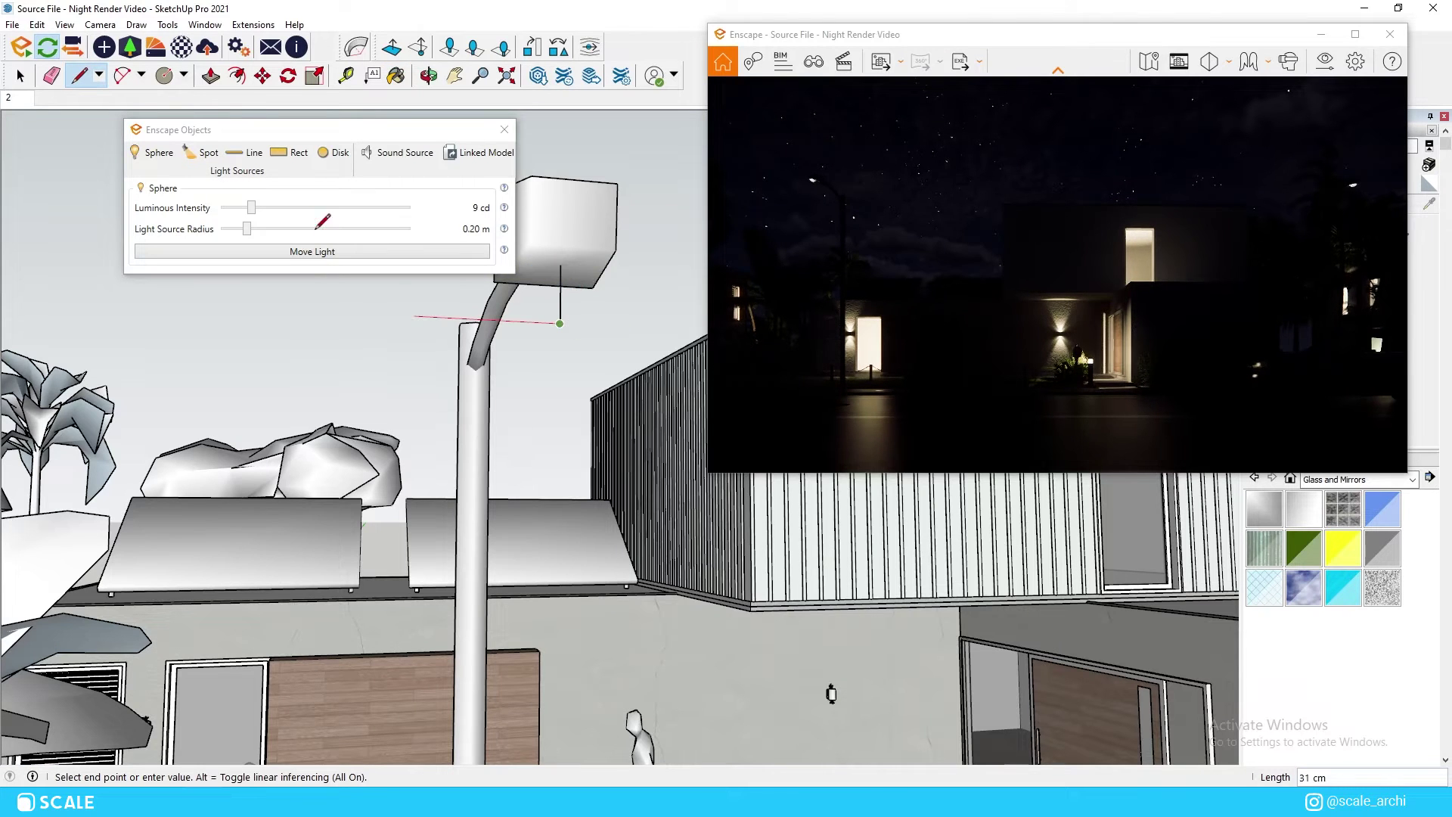
{"action": "left_click", "coordinate": [290, 152]}
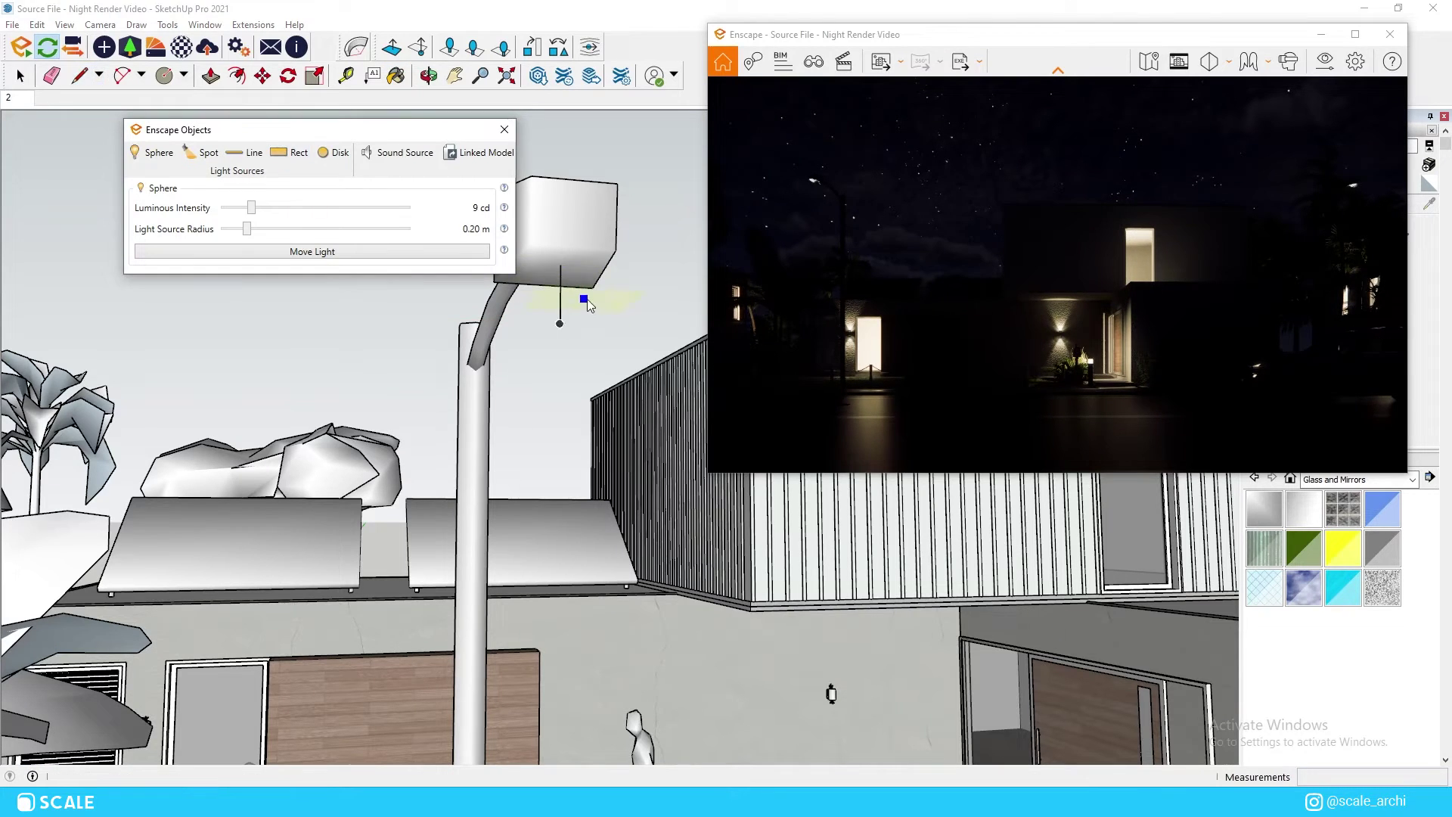
{"action": "left_click", "coordinate": [564, 269]}
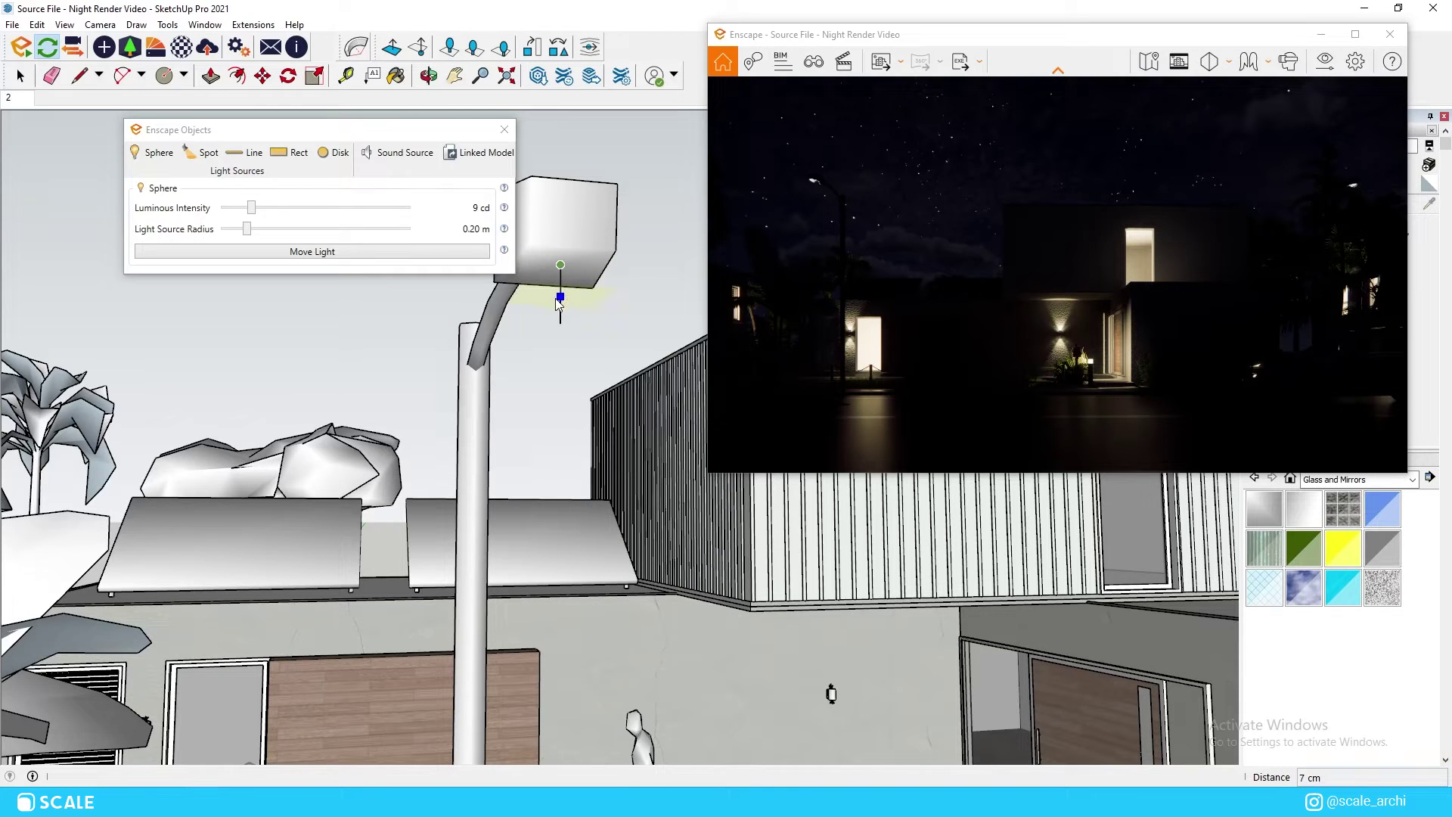
{"action": "left_click", "coordinate": [565, 271]}
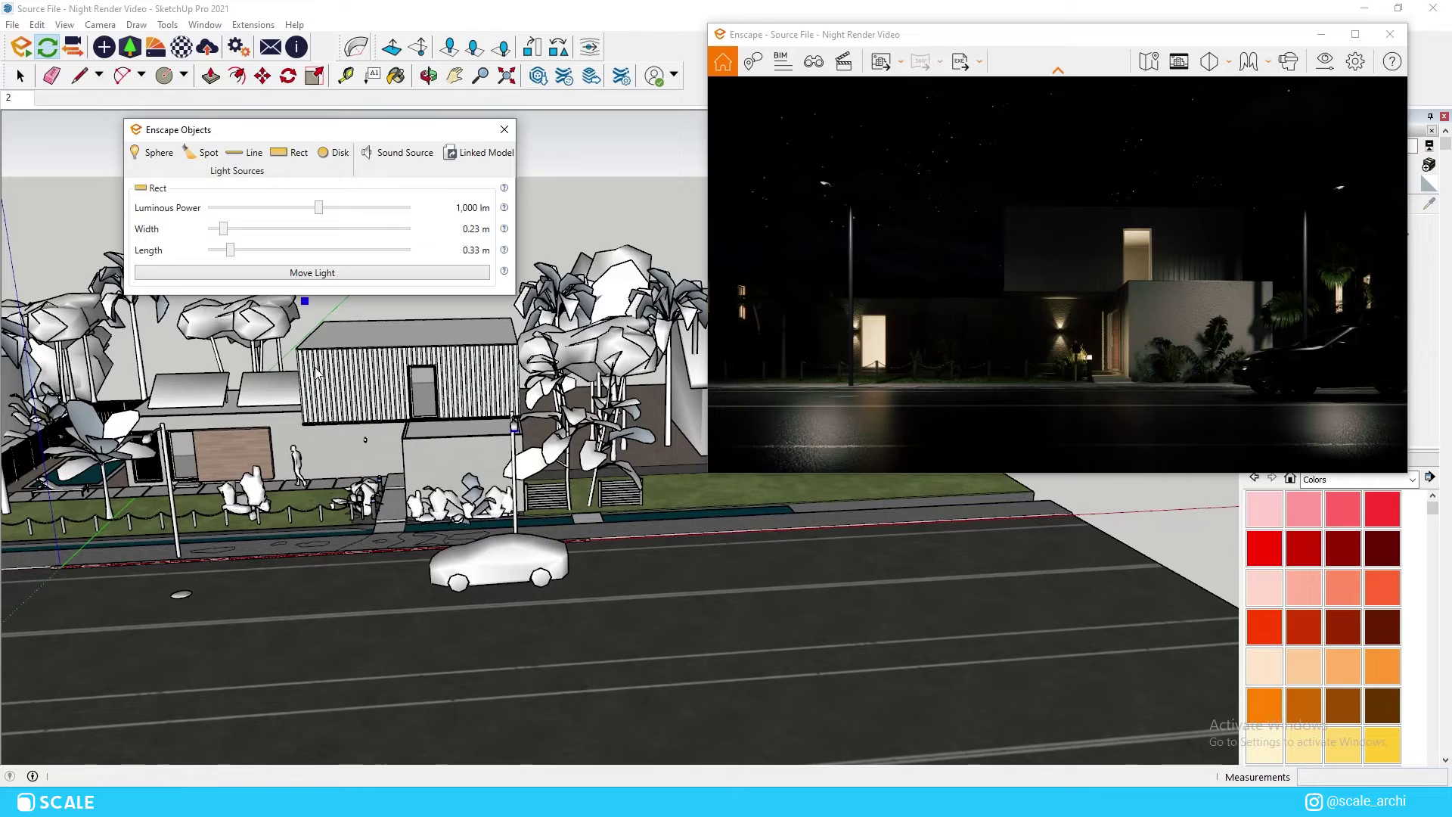
Place a Rect light above the road aimed at the house facade, sized 2.33 m wide and 2.44 m long.
{"action": "scroll", "coordinate": [370, 628], "scroll_direction": "up", "scroll_amount": 6}
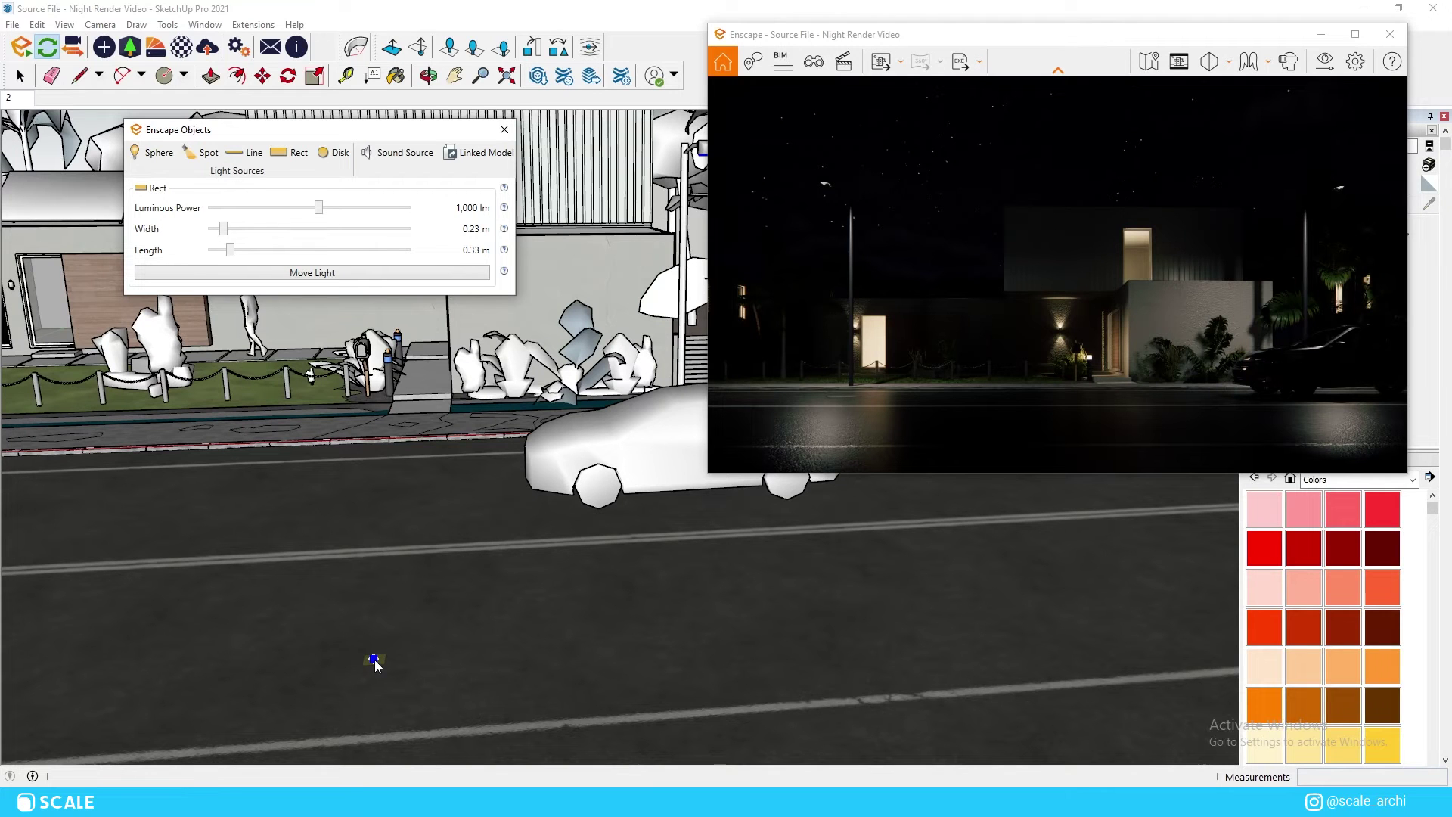
{"action": "mouse_move", "coordinate": [374, 663]}
{"action": "middle_mouse_down"}
{"action": "mouse_move", "coordinate": [217, 671]}
{"action": "mouse_move", "coordinate": [359, 623]}
{"action": "middle_mouse_up"}
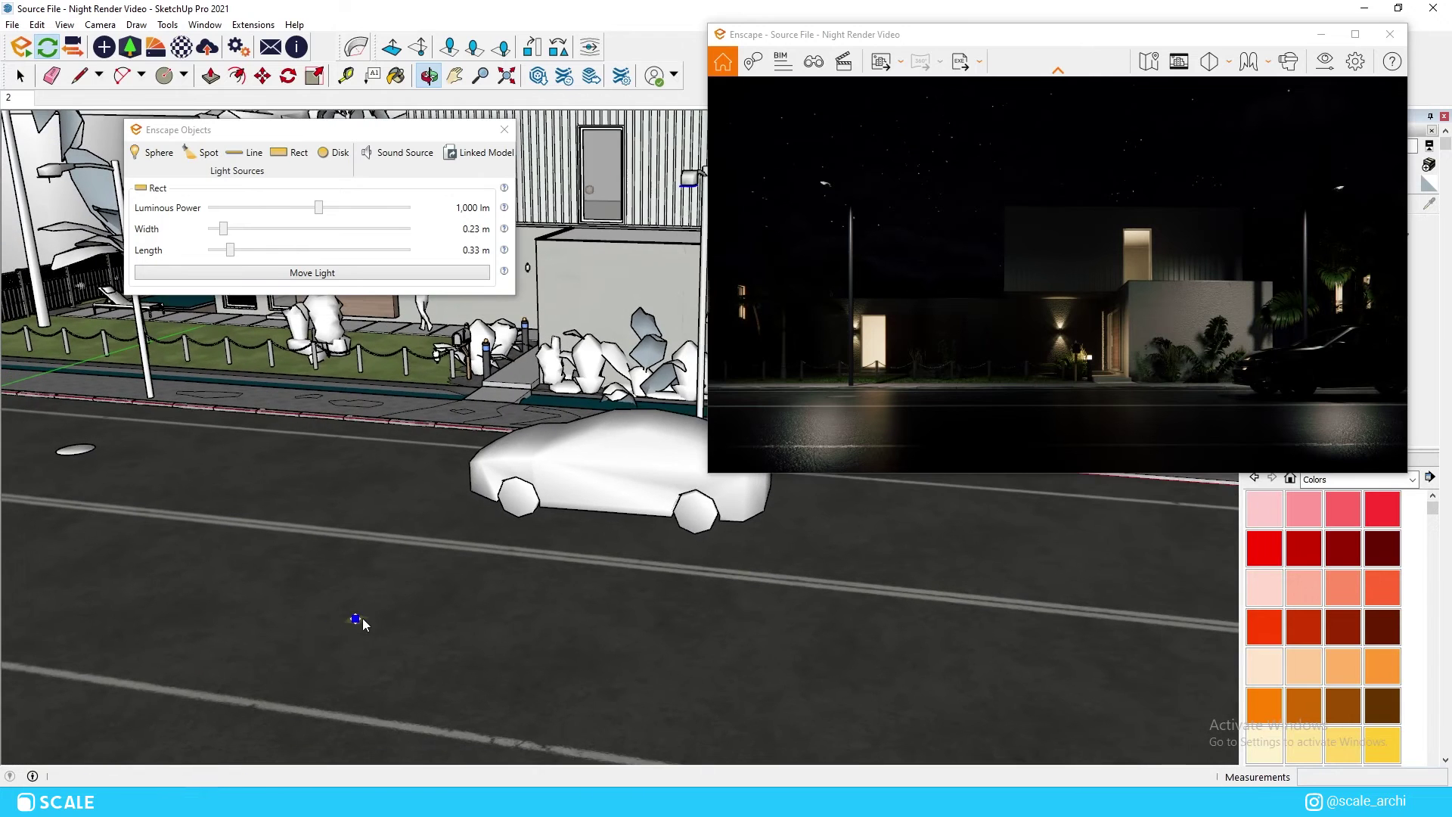
{"action": "scroll", "coordinate": [379, 613], "scroll_direction": "down", "scroll_amount": 5}
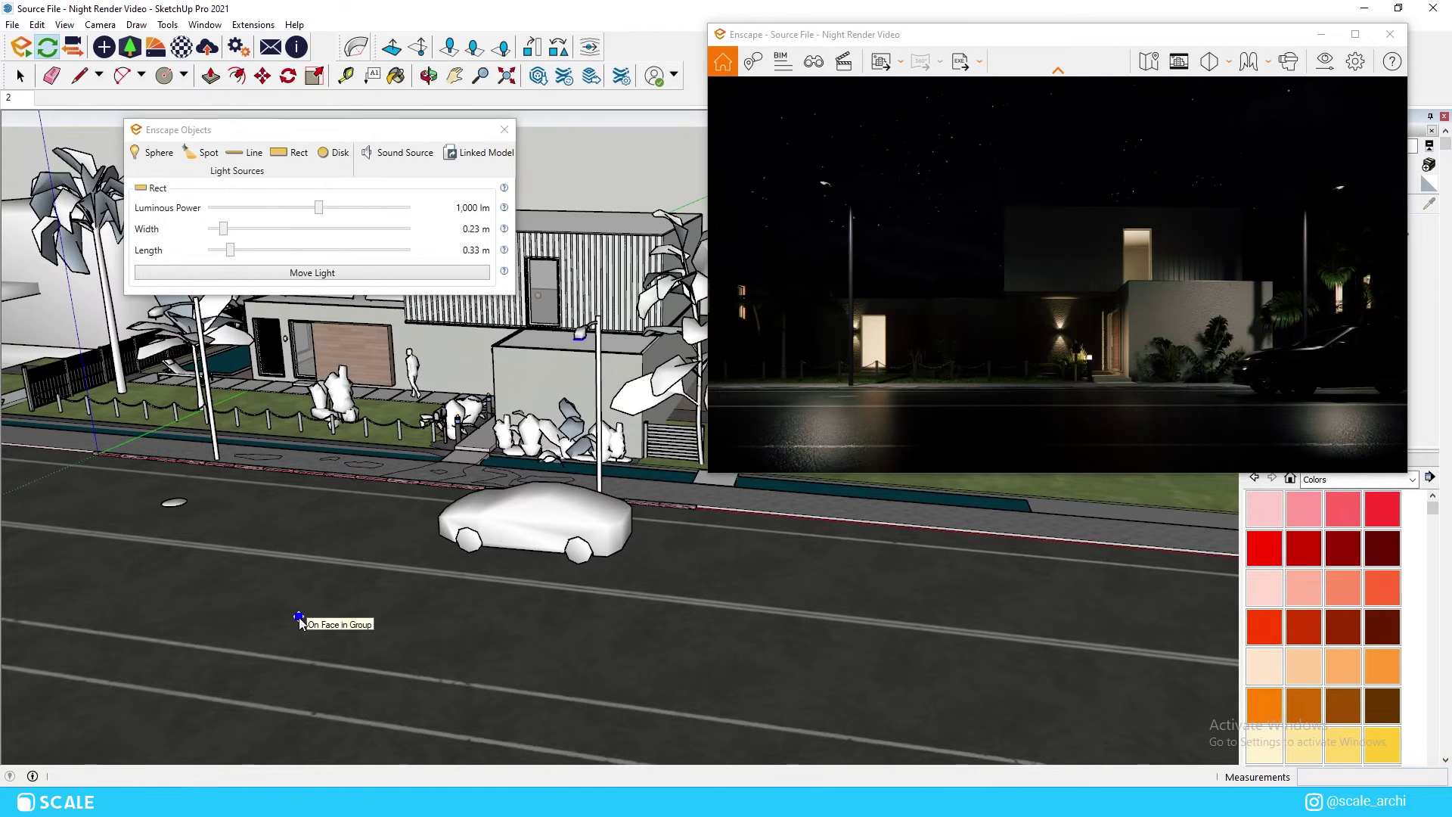
{"action": "left_click", "coordinate": [318, 655]}
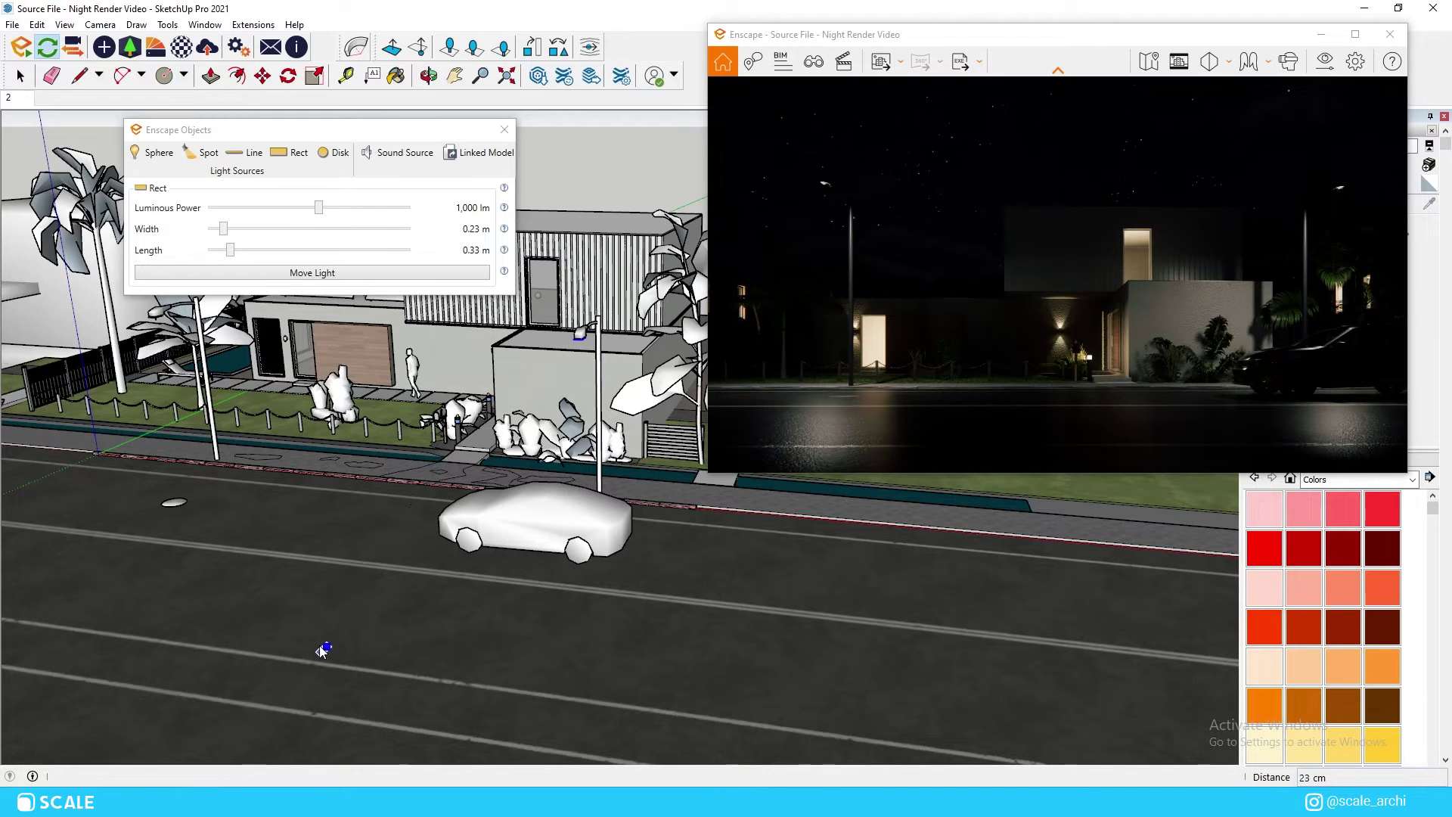
{"action": "left_click", "coordinate": [421, 370]}
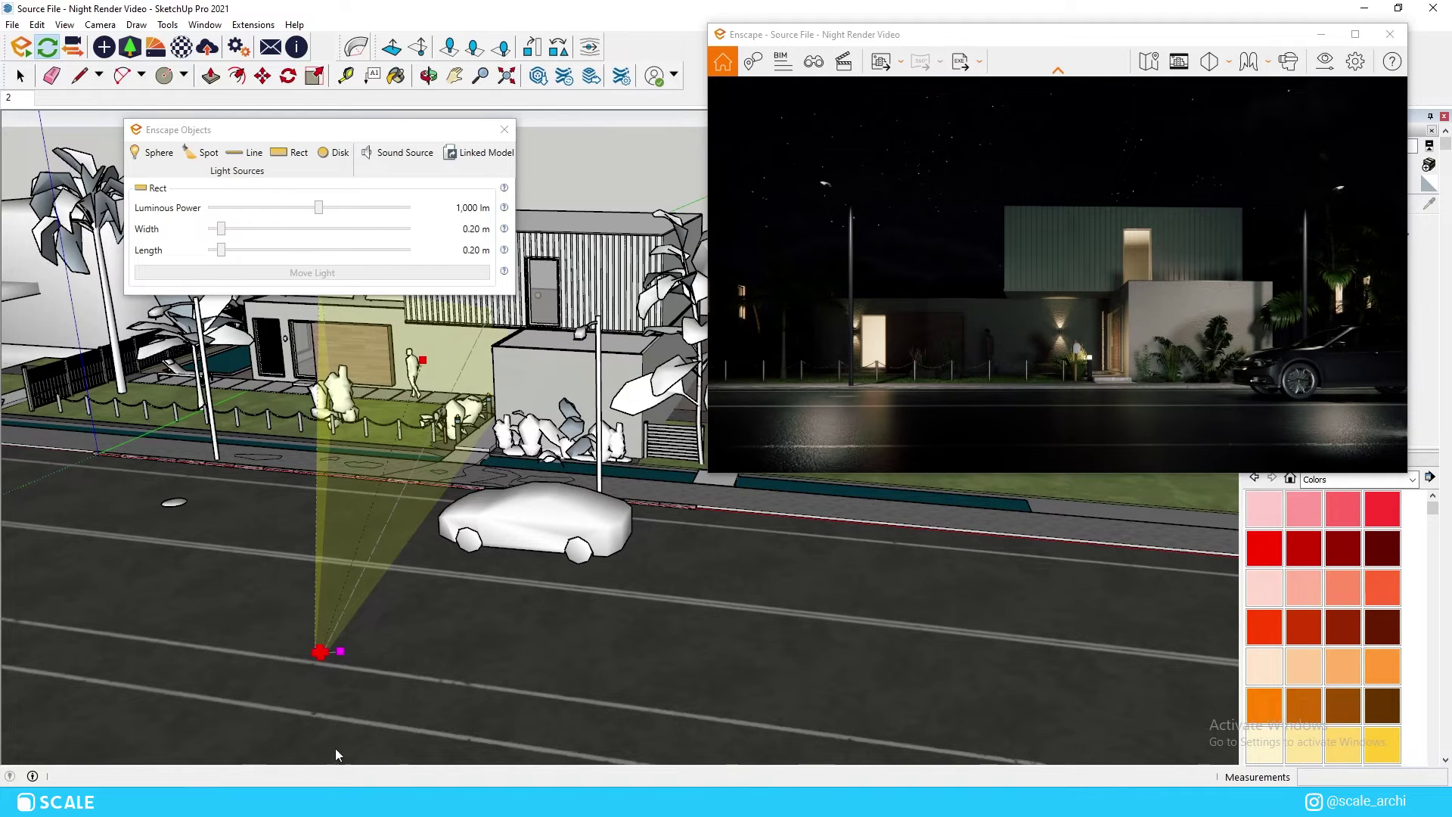
{"action": "mouse_move", "coordinate": [226, 235]}
{"action": "left_mouse_down"}
{"action": "mouse_move", "coordinate": [376, 232]}
{"action": "mouse_move", "coordinate": [214, 249]}
{"action": "left_mouse_up"}
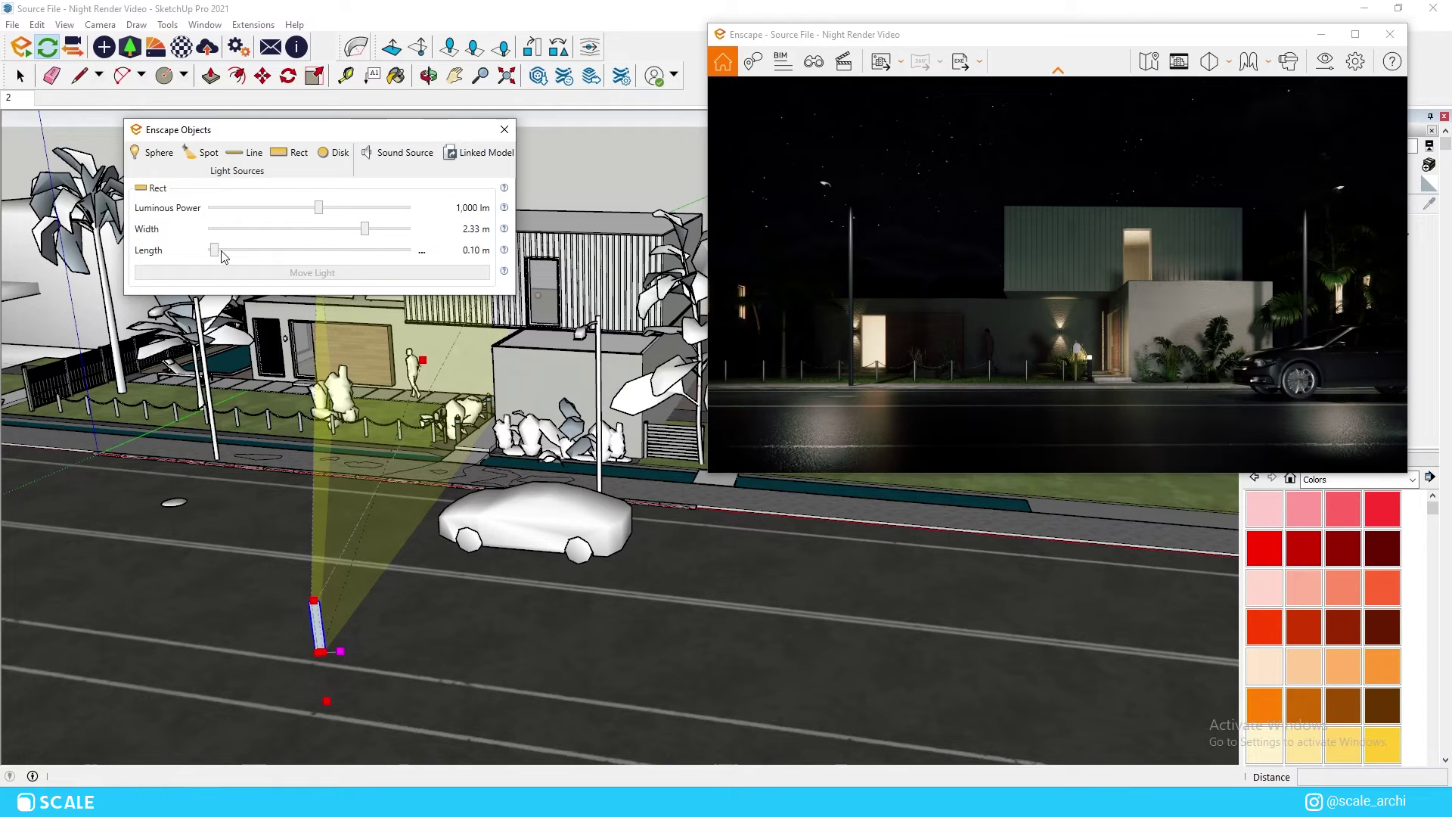
{"action": "left_click_drag", "start_coordinate": [213, 250], "coordinate": [372, 250]}
Copy the large Rect light sideways so two light panels stand side by side above the road.
{"action": "middle_click_drag", "start_coordinate": [338, 504], "coordinate": [252, 611]}
{"action": "key", "text": "m"}
{"action": "left_click", "coordinate": [252, 610]}
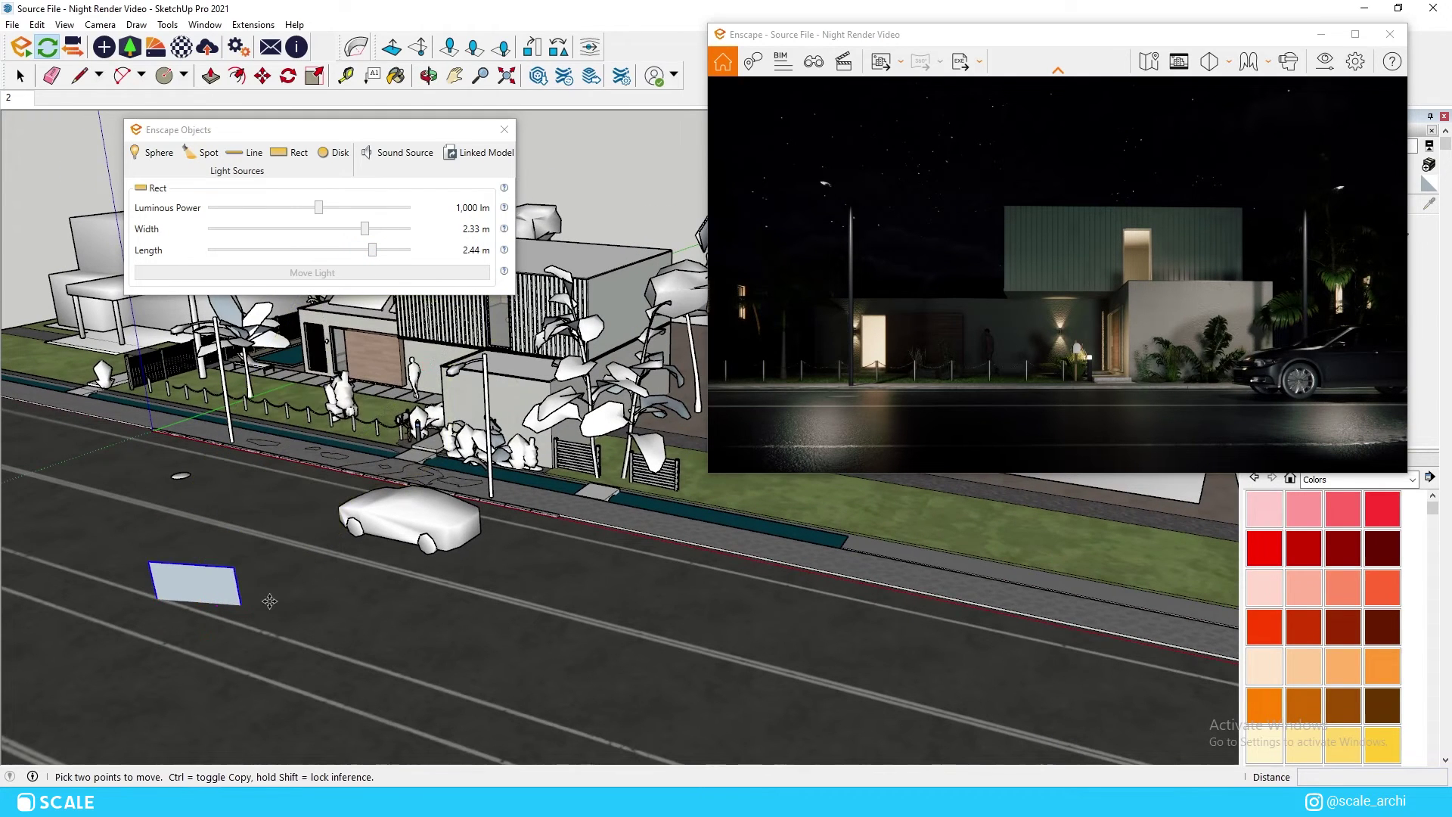
{"action": "left_click", "coordinate": [199, 677]}
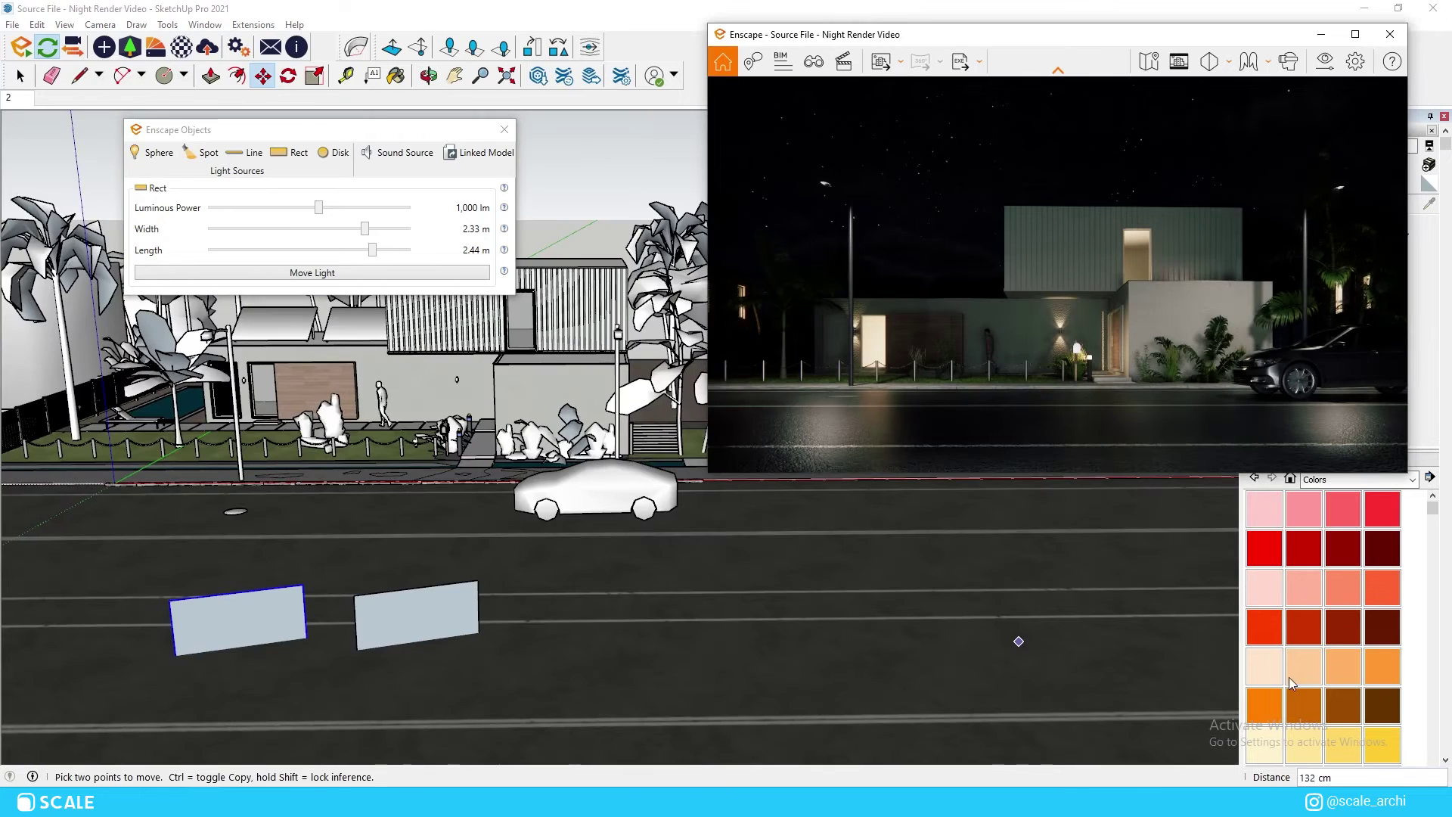
Tint both large Rect lights above the road light orange.
{"action": "left_click", "coordinate": [1291, 680]}
{"action": "left_click", "coordinate": [443, 609]}
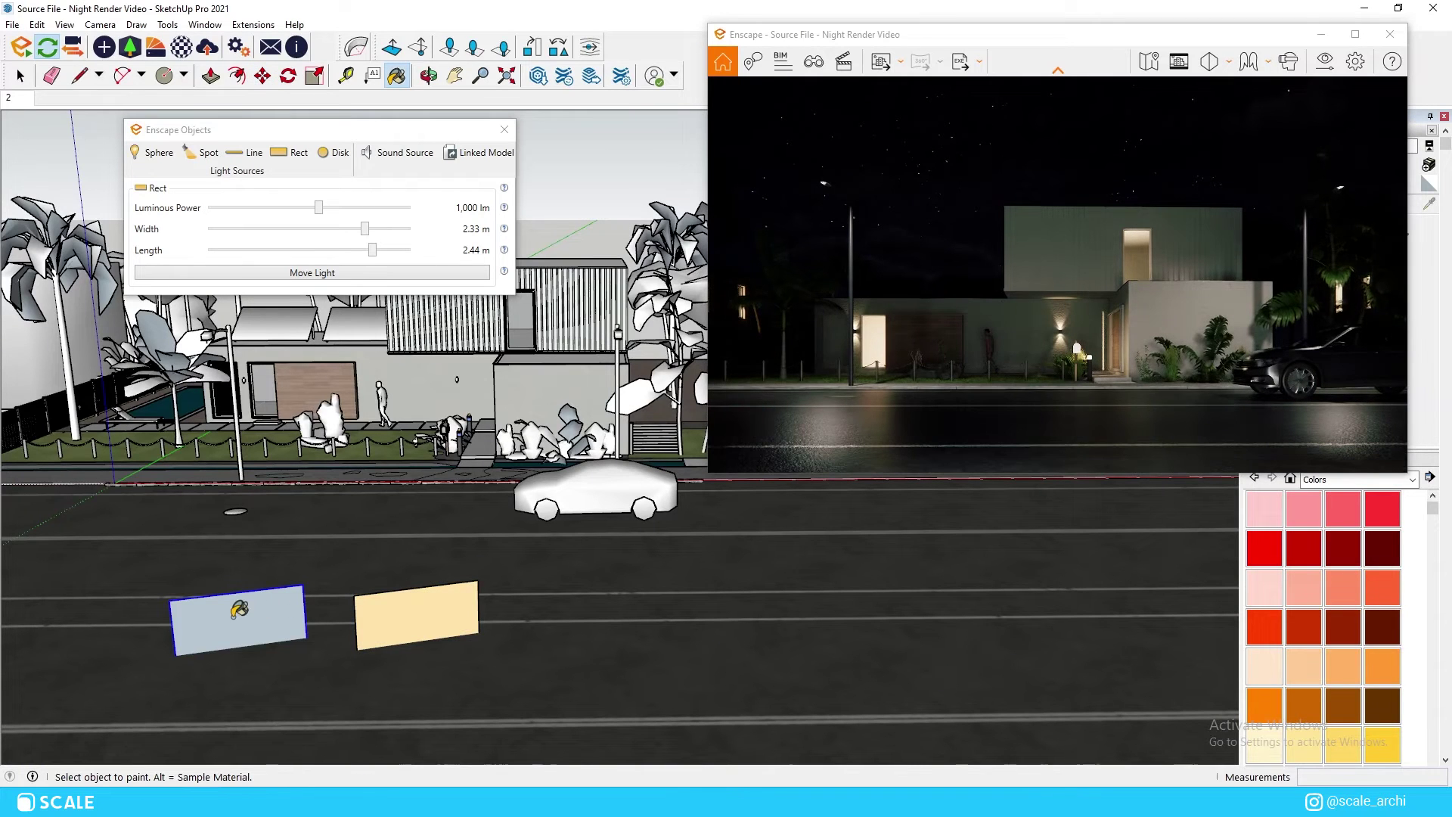
{"action": "left_click", "coordinate": [285, 624]}
Tint both large Rect lights above the road pale cream.
{"action": "left_click", "coordinate": [1297, 677]}
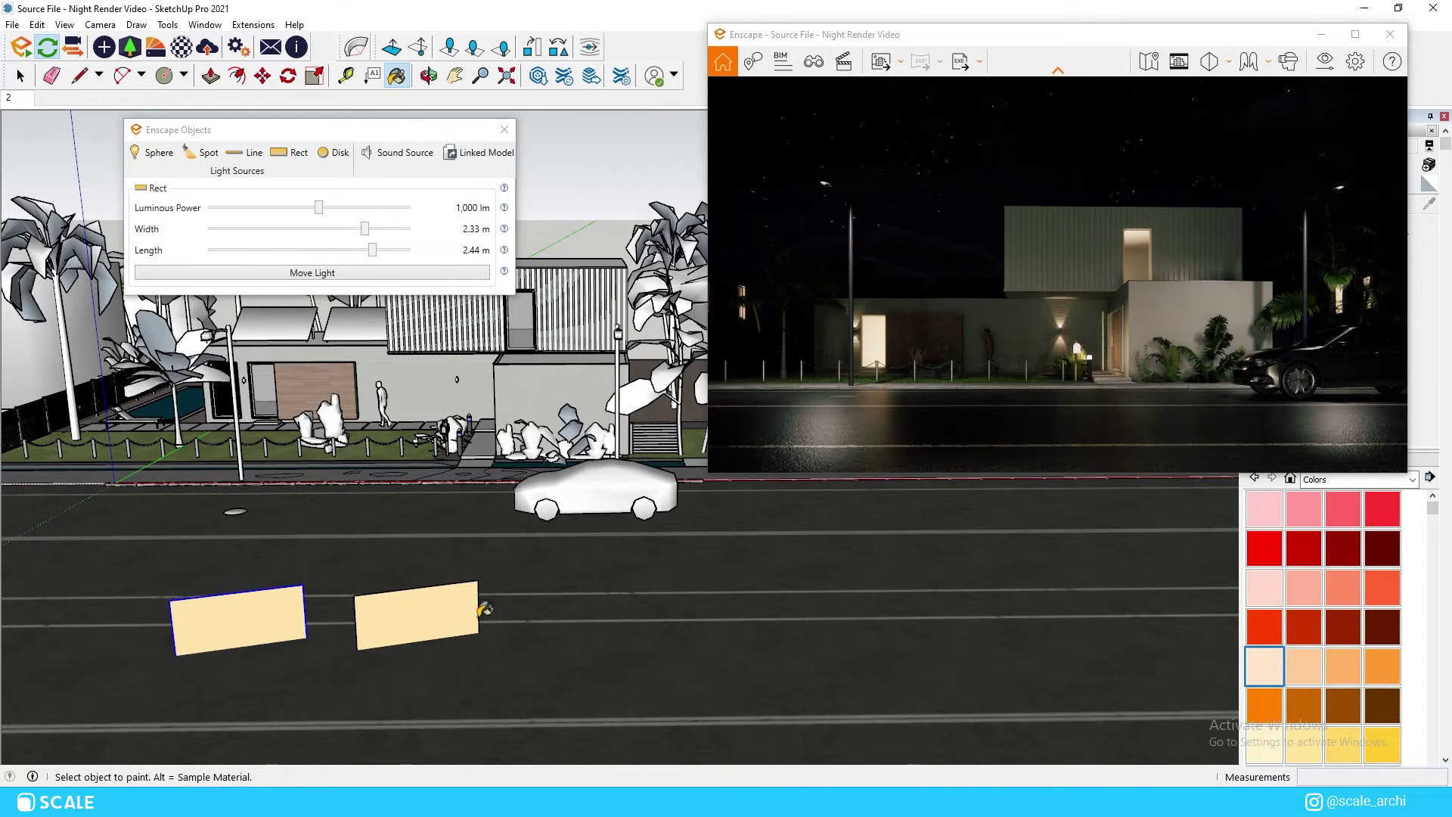
{"action": "left_click", "coordinate": [436, 602]}
{"action": "left_click", "coordinate": [286, 609]}
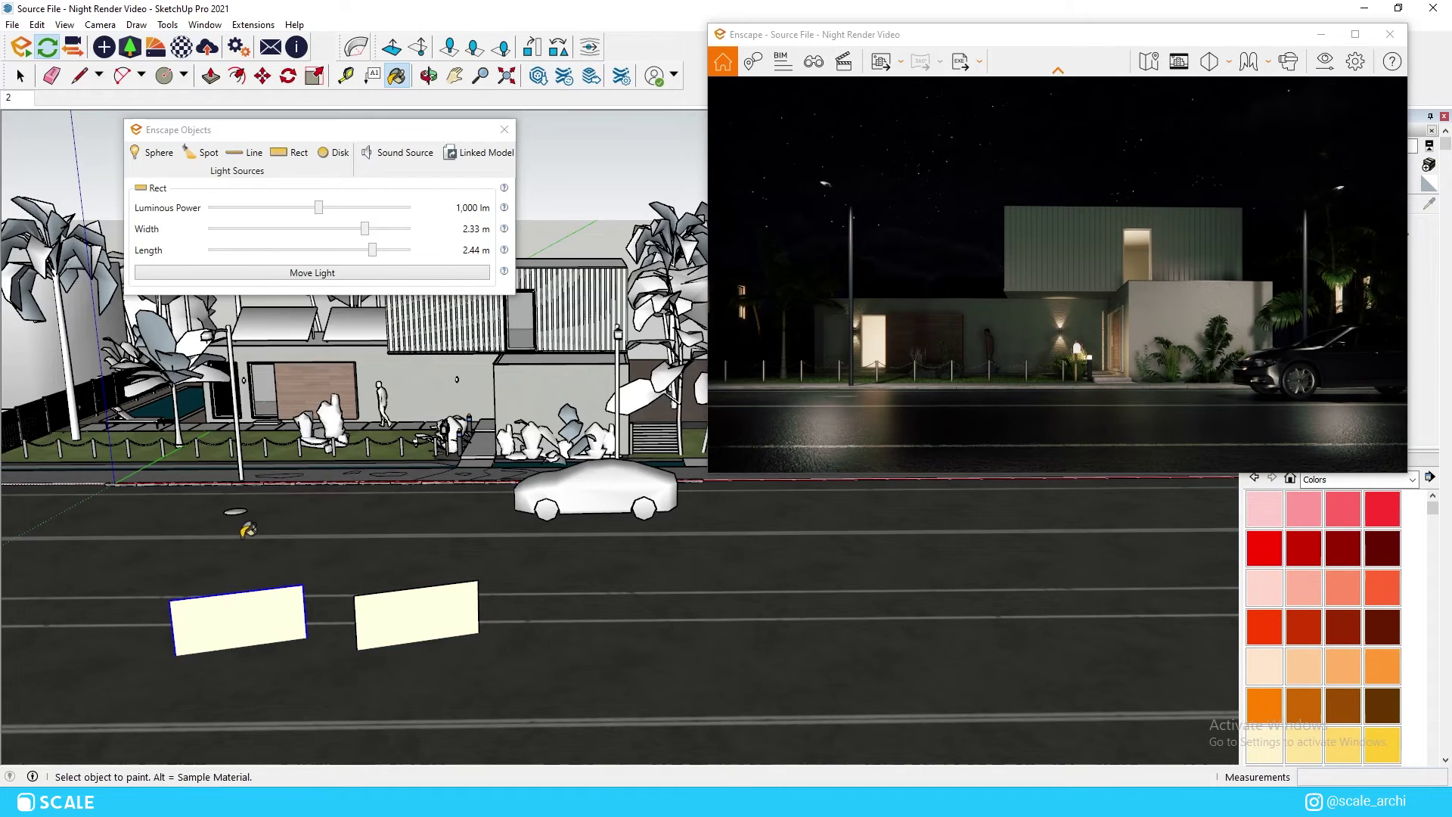
{"action": "scroll", "coordinate": [236, 534], "scroll_direction": "up", "scroll_amount": 1}
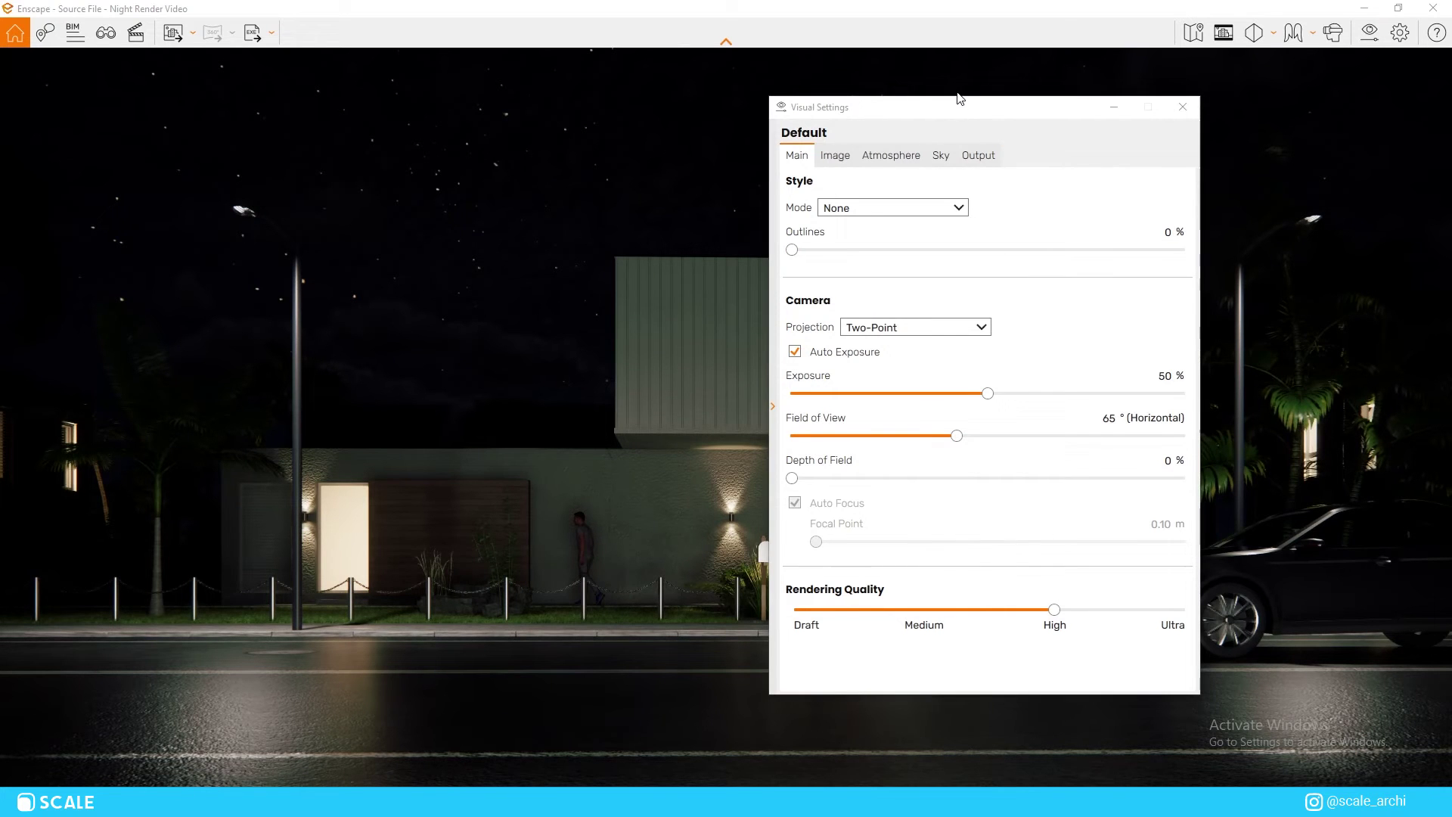
Raise the render's exposure to 65% and set the rendering quality to Ultra.
{"action": "left_click_drag", "start_coordinate": [955, 105], "coordinate": [1097, 130]}
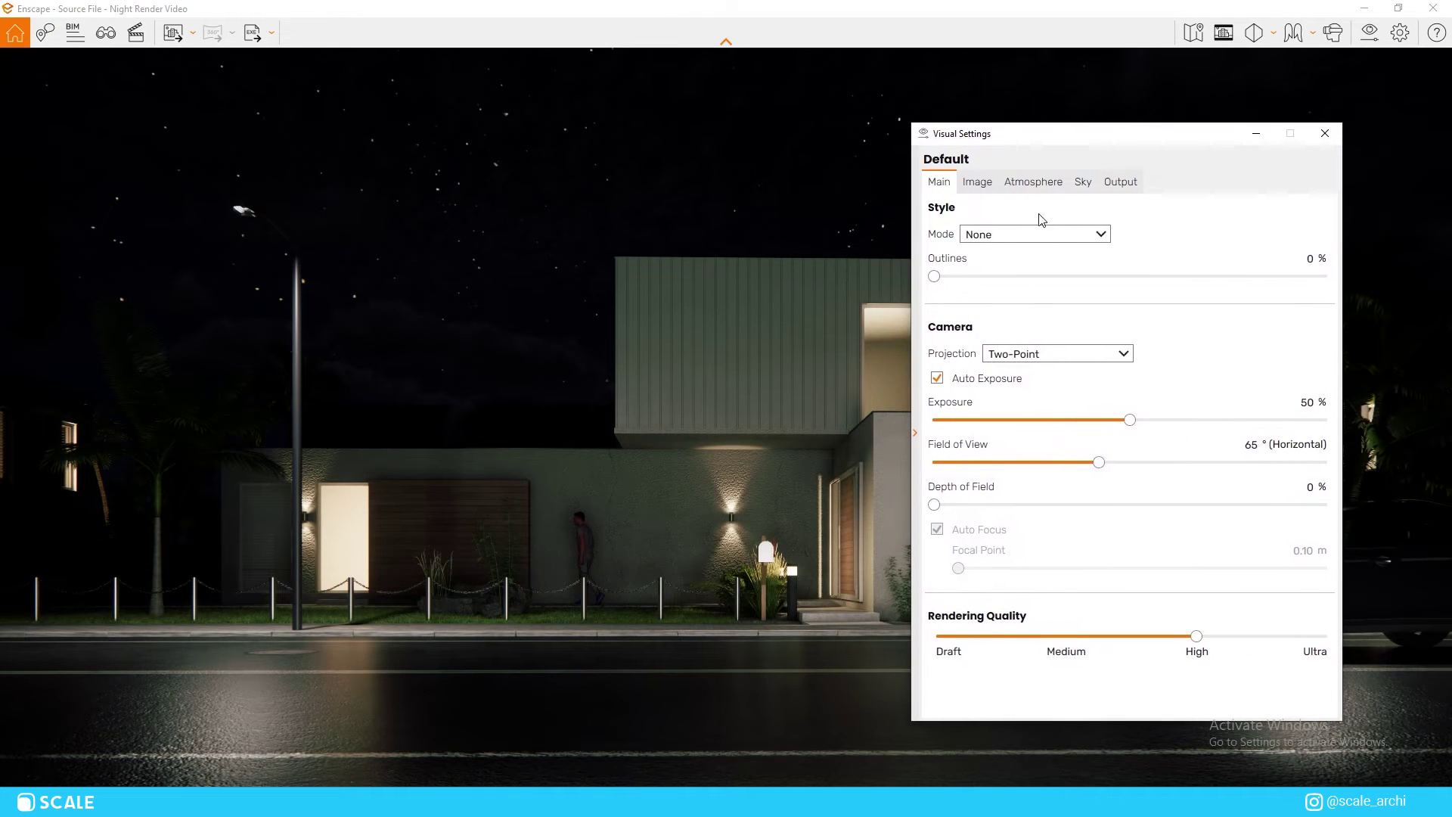
{"action": "left_click_drag", "start_coordinate": [1130, 421], "coordinate": [1188, 426]}
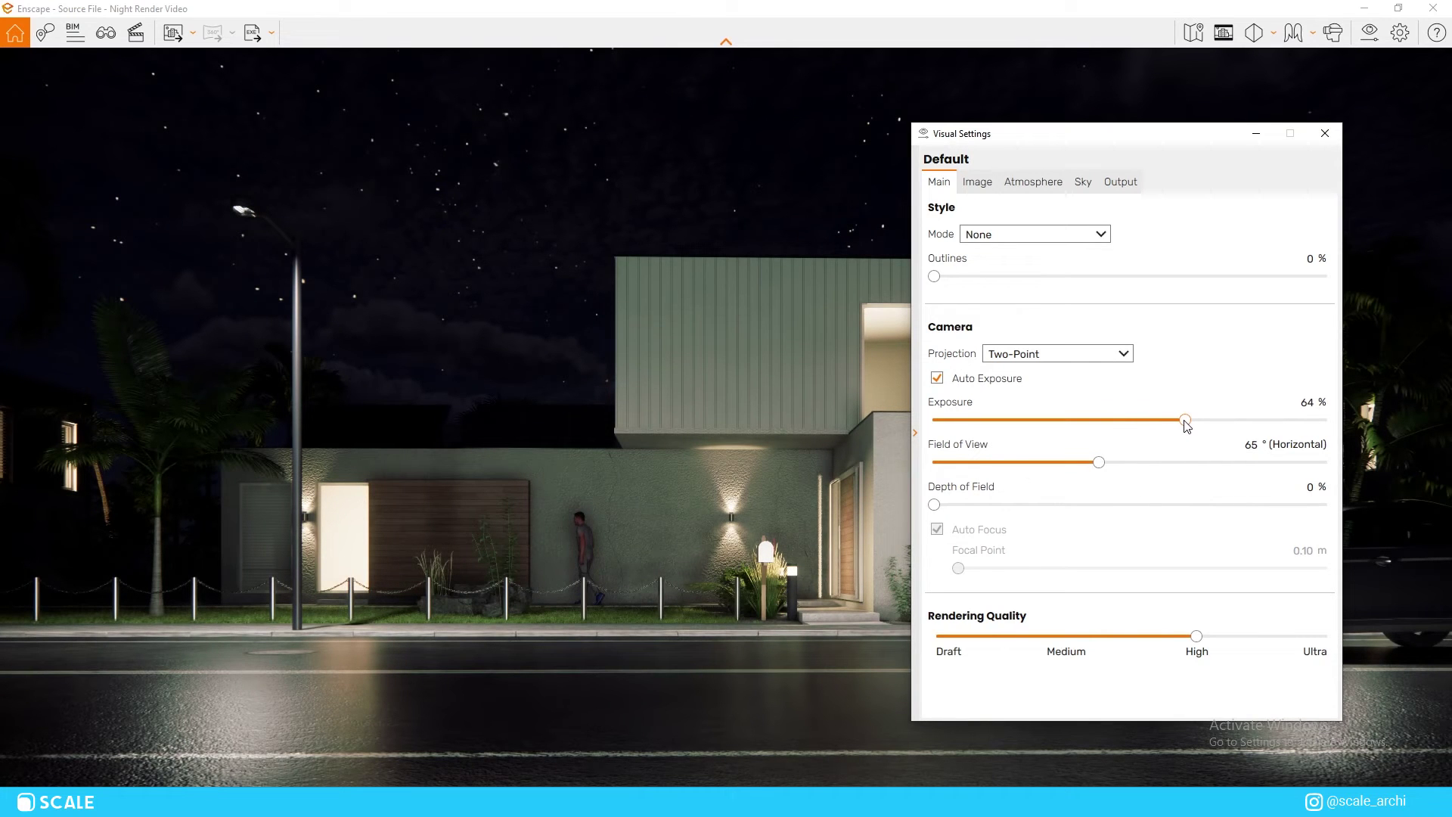
{"action": "left_click_drag", "start_coordinate": [1087, 124], "coordinate": [1179, 107]}
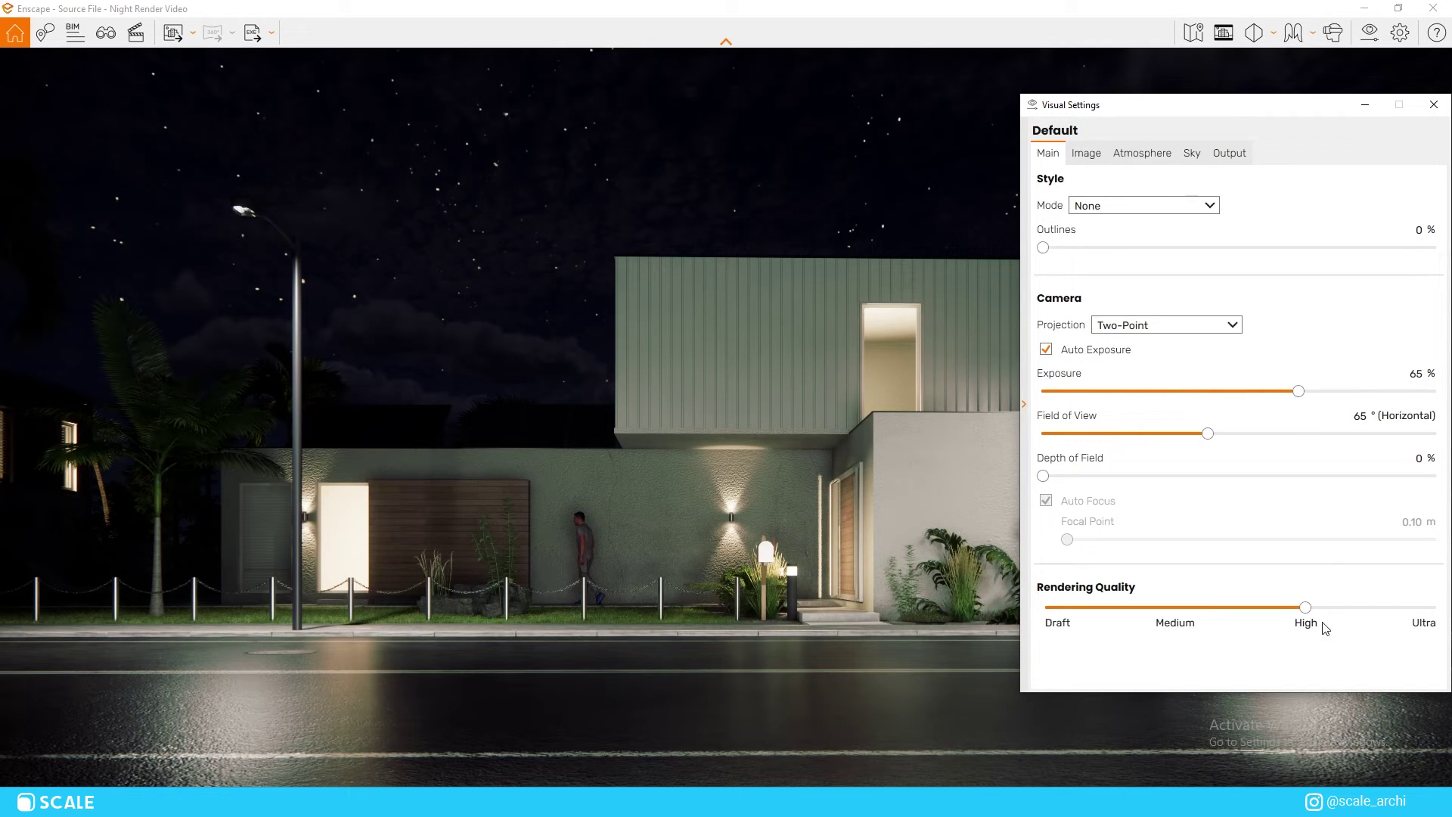
{"action": "left_click", "coordinate": [1431, 623]}
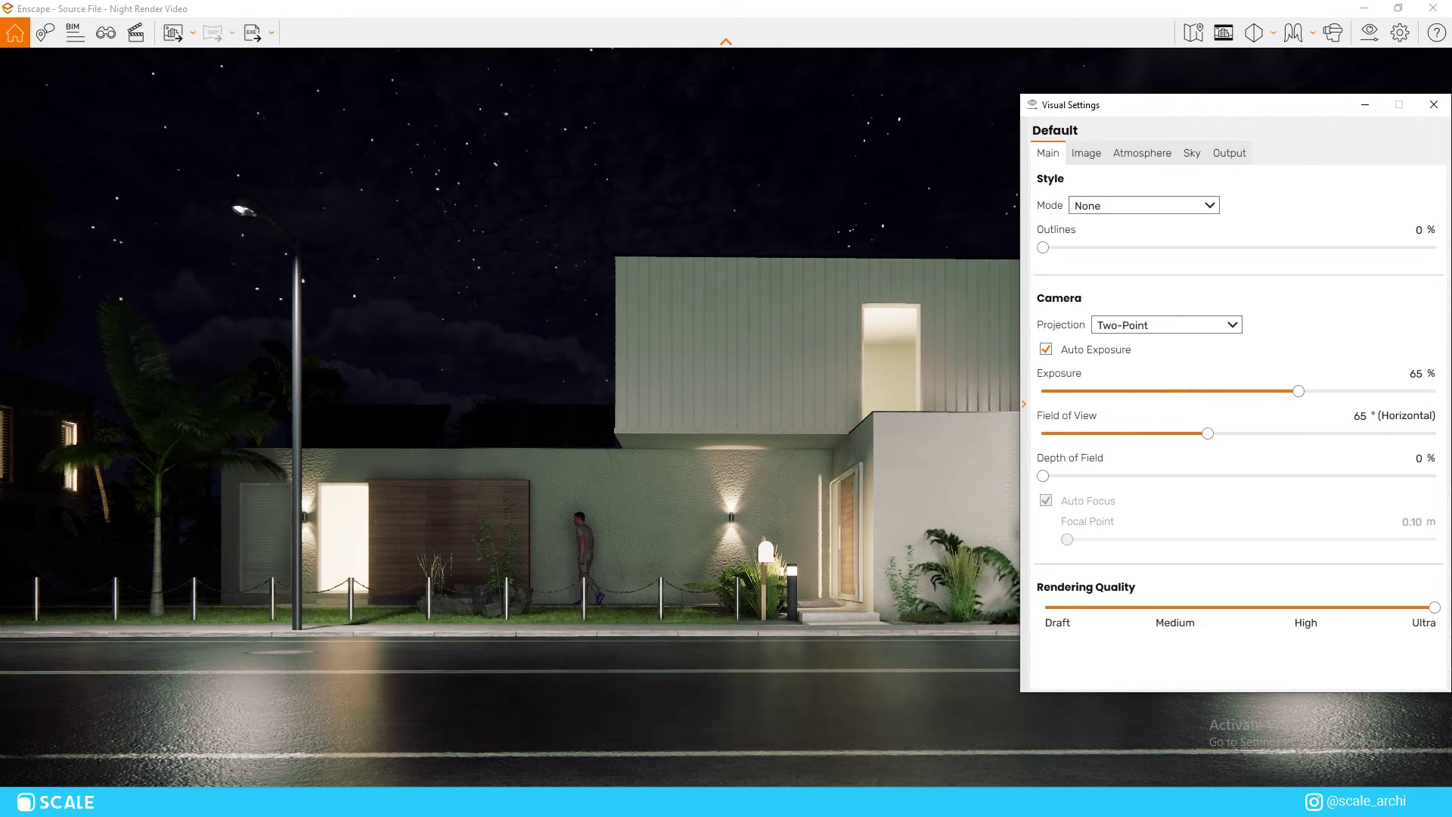
Lower the Shadows correction and raise the Color Temperature in the render's image settings.
{"action": "left_click", "coordinate": [1086, 153]}
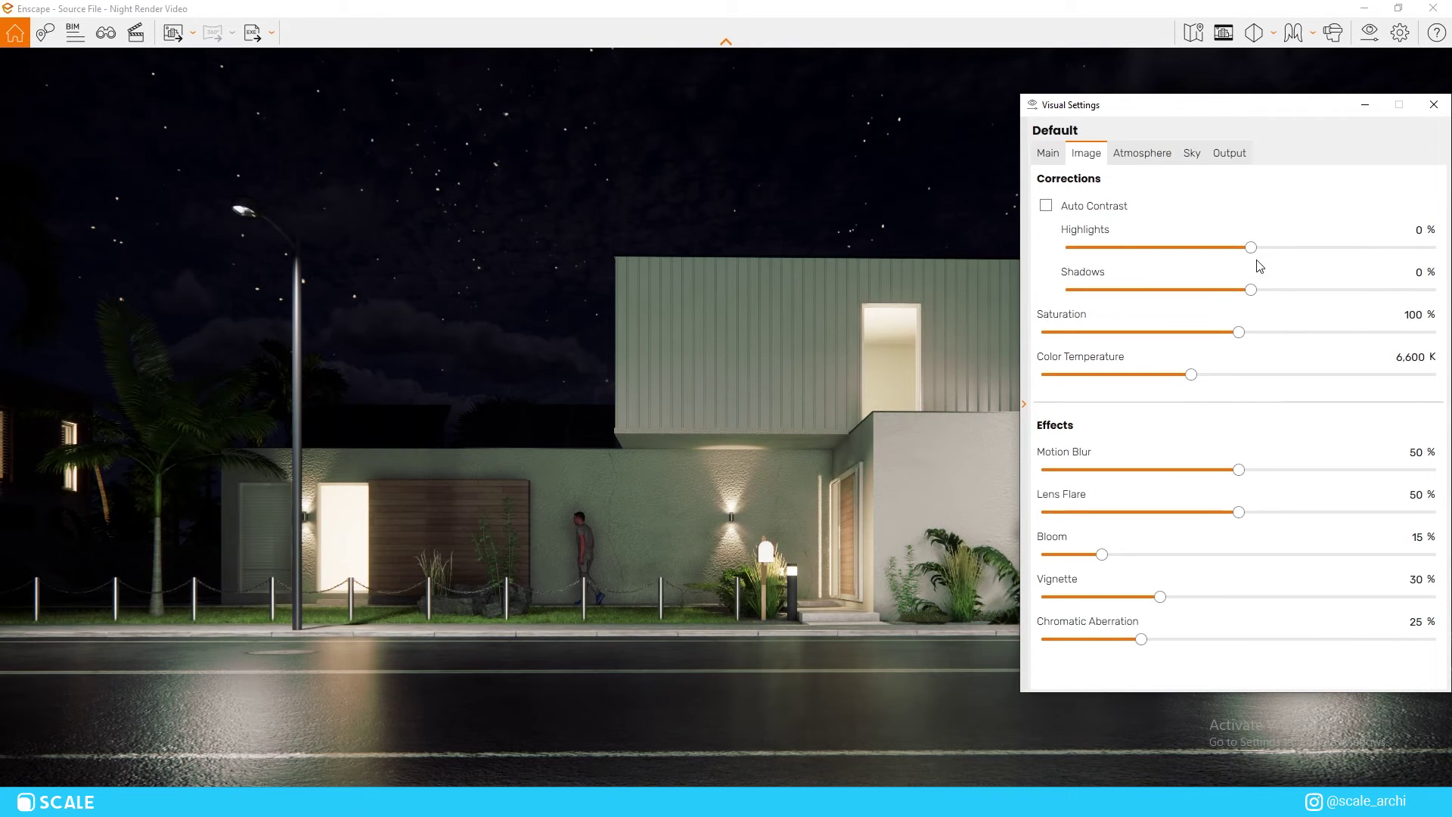
{"action": "left_click_drag", "start_coordinate": [1253, 296], "coordinate": [1219, 300]}
{"action": "left_click_drag", "start_coordinate": [1192, 381], "coordinate": [1267, 372]}
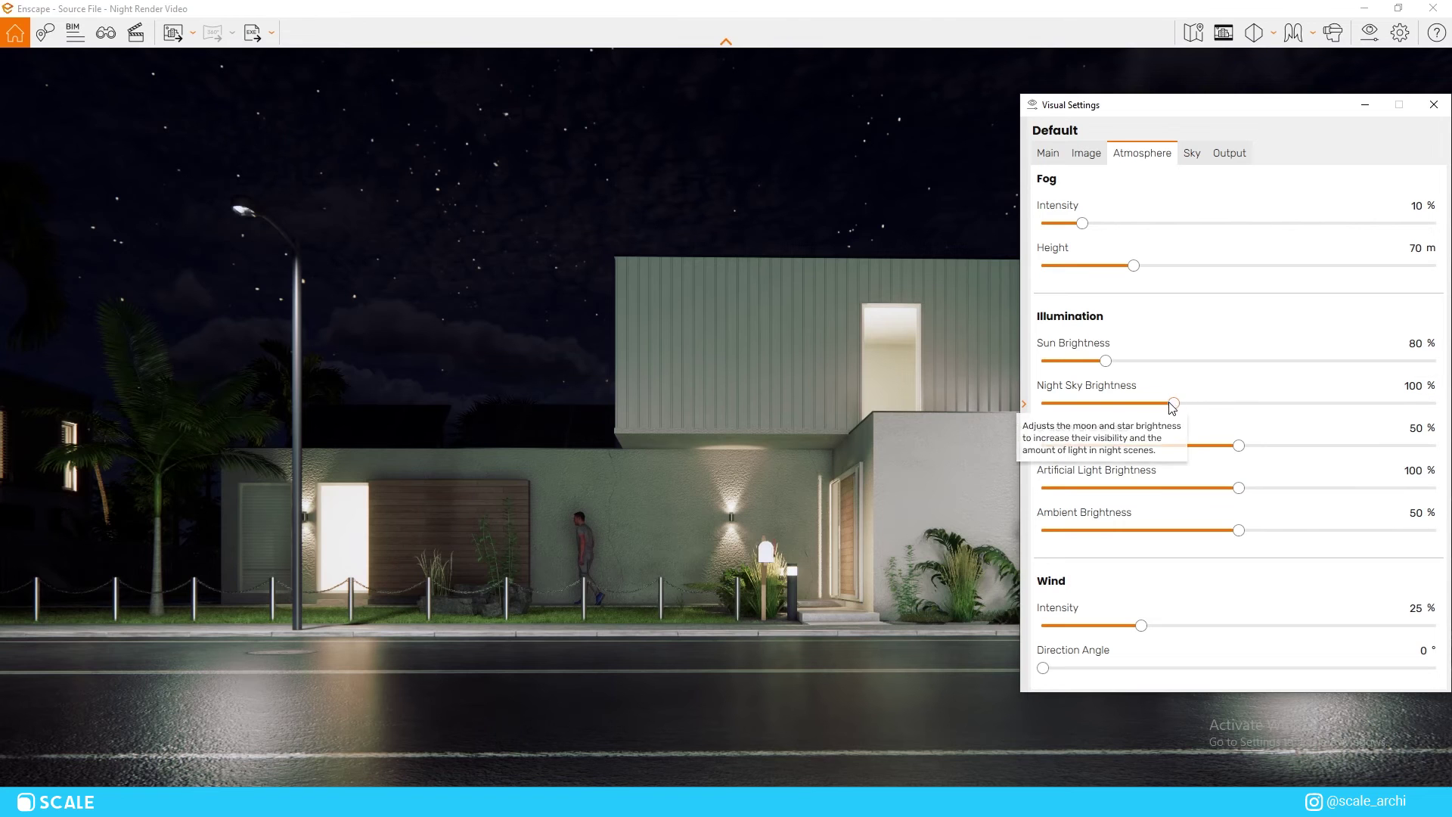
Reduce Night Sky Brightness to 52% and Artificial Light Brightness to 81% in the atmosphere settings.
{"action": "left_click_drag", "start_coordinate": [1173, 404], "coordinate": [1108, 406]}
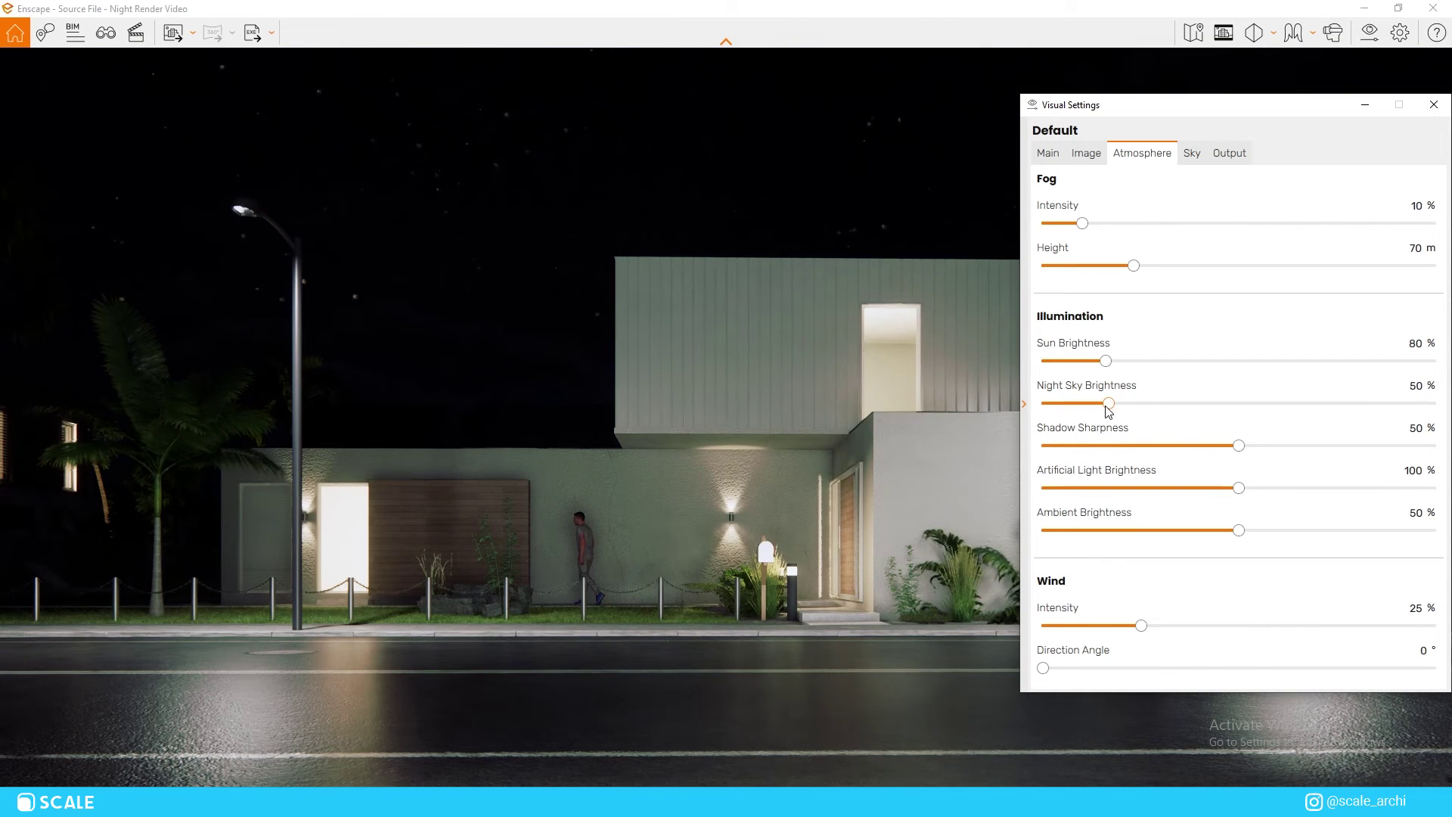
{"action": "left_click_drag", "start_coordinate": [1107, 407], "coordinate": [1109, 407]}
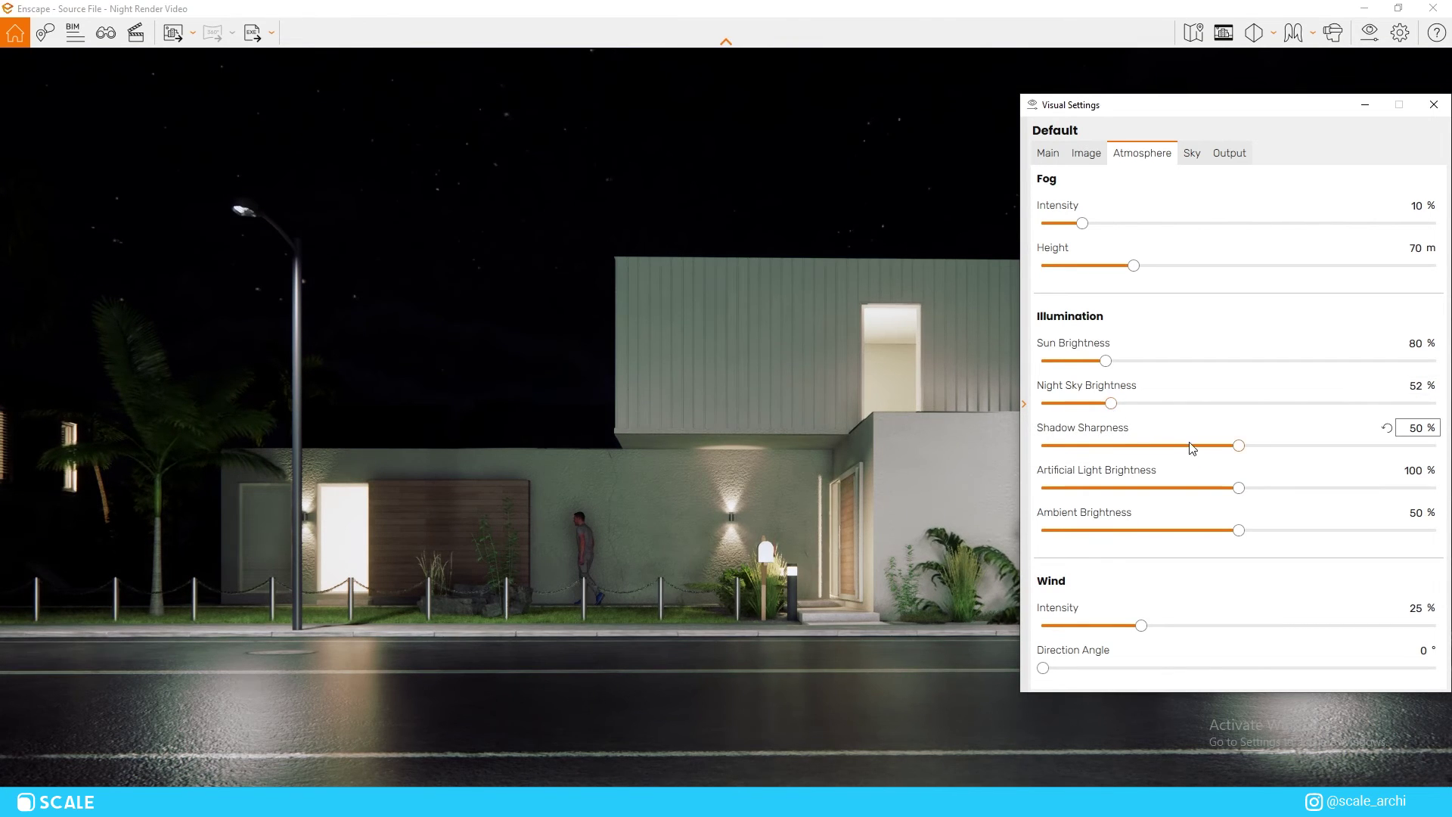
{"action": "left_click_drag", "start_coordinate": [1239, 489], "coordinate": [1203, 495]}
{"action": "left_click_drag", "start_coordinate": [1093, 106], "coordinate": [1451, 231]}
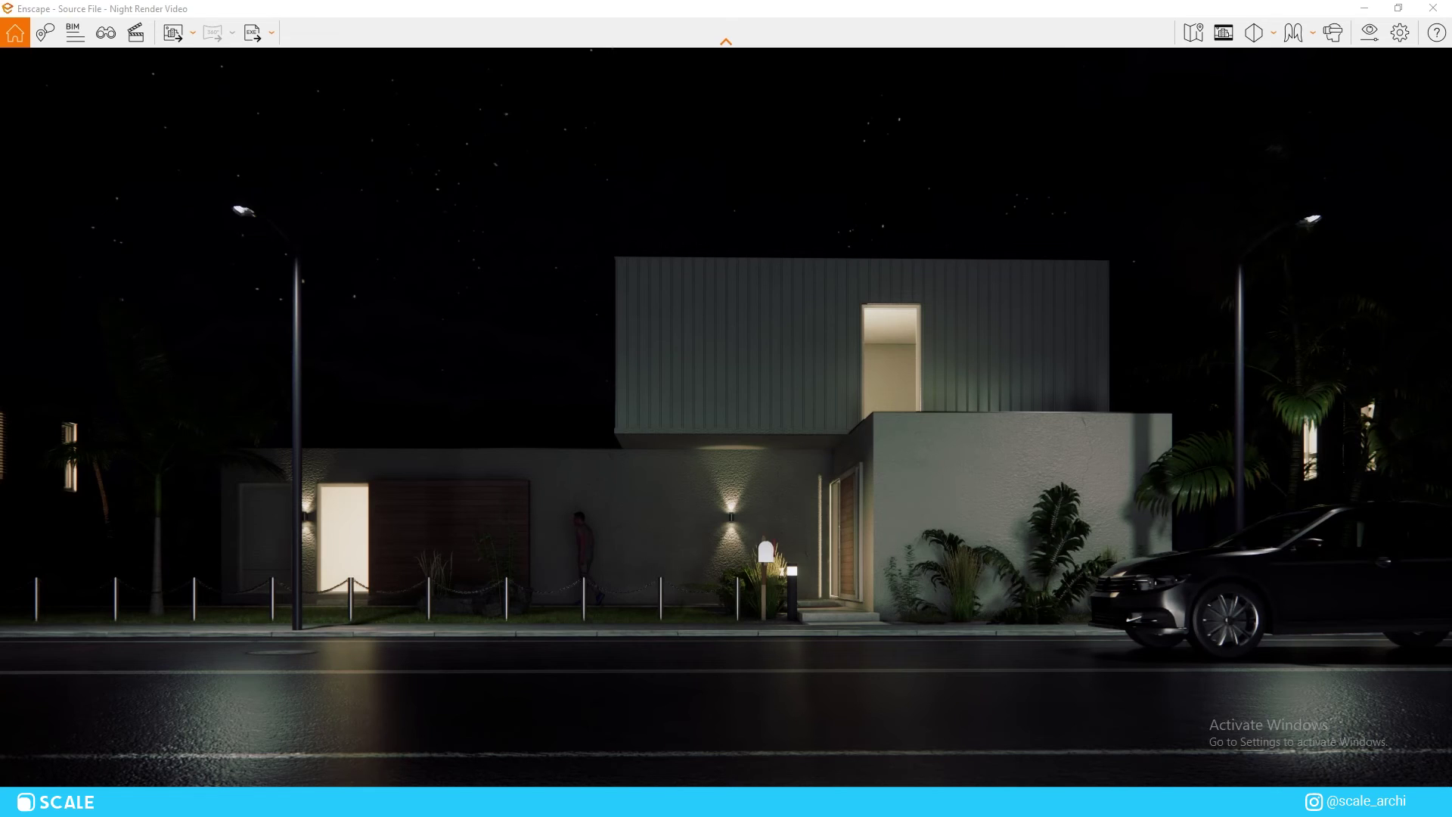
{"action": "left_click_drag", "start_coordinate": [1451, 231], "coordinate": [1044, 74]}
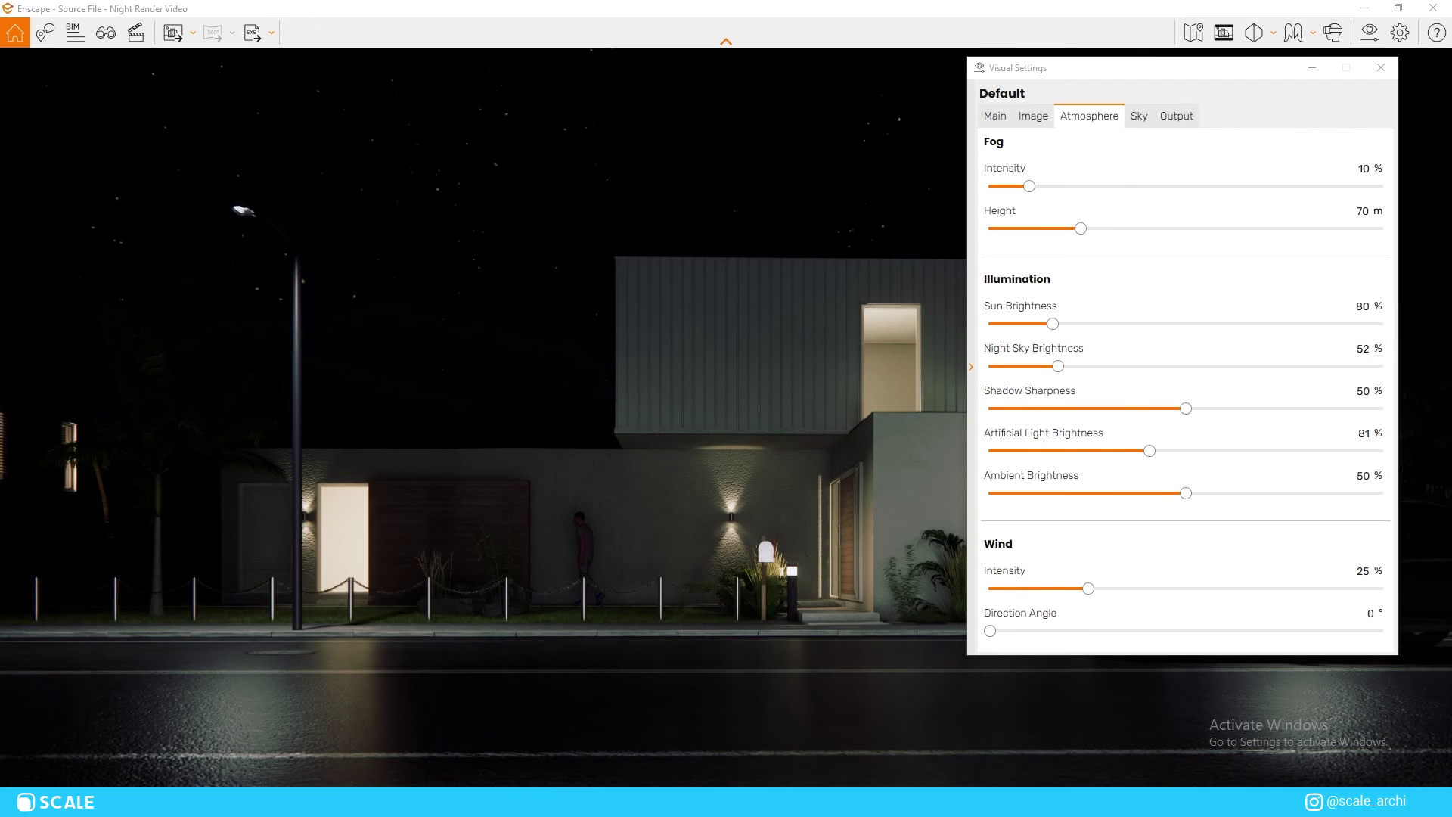
Set Night Sky Brightness to 50% and Artificial Light Brightness to 88% in the atmosphere illumination settings.
{"action": "left_click_drag", "start_coordinate": [1066, 366], "coordinate": [1060, 367]}
{"action": "left_click_drag", "start_coordinate": [1150, 451], "coordinate": [1164, 451]}
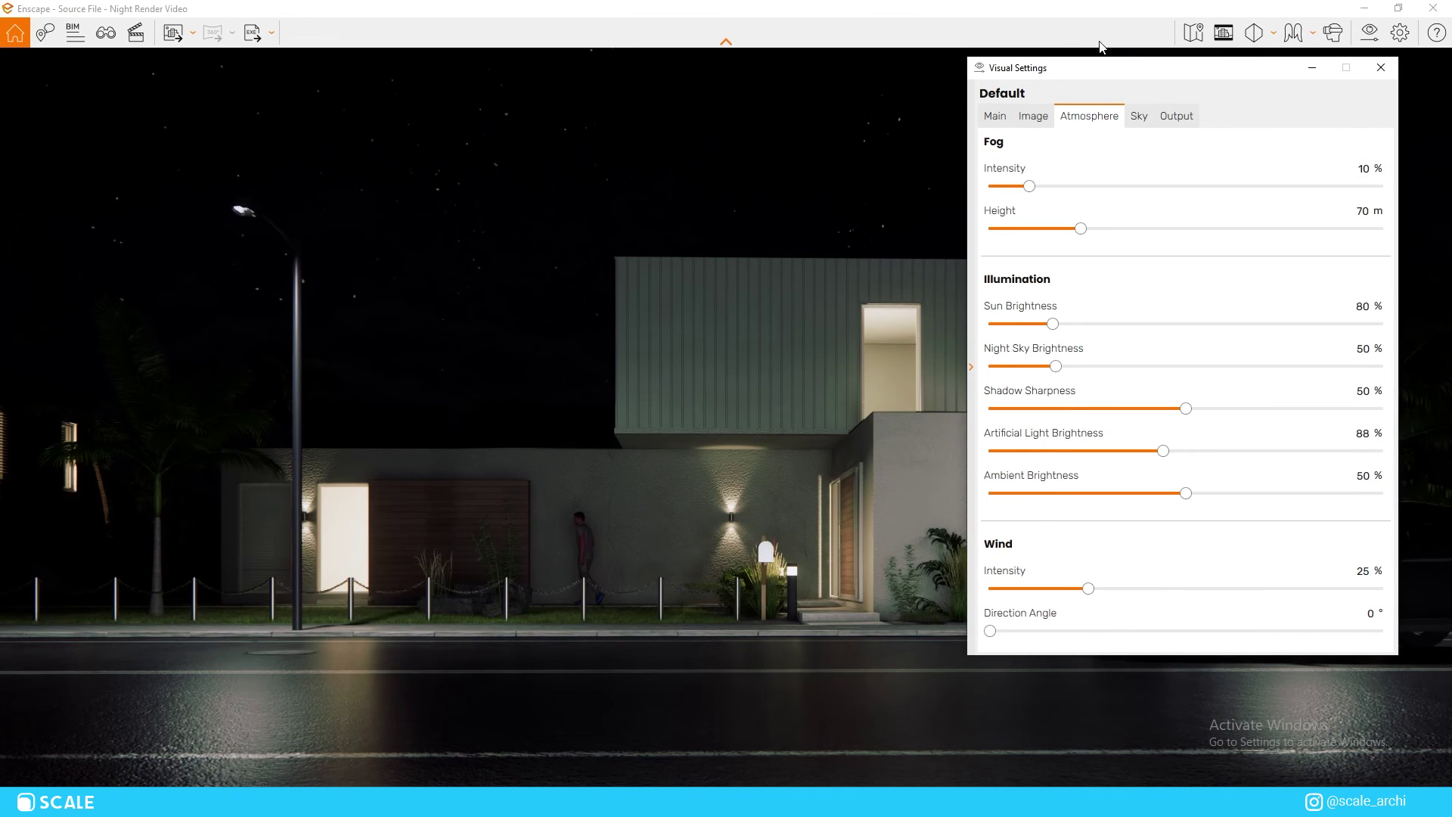
Clear the night sky by setting cloud Density to 0% and Contrails to 0, and put the visual settings away.
{"action": "left_click", "coordinate": [1139, 115]}
{"action": "left_click_drag", "start_coordinate": [1186, 381], "coordinate": [914, 390]}
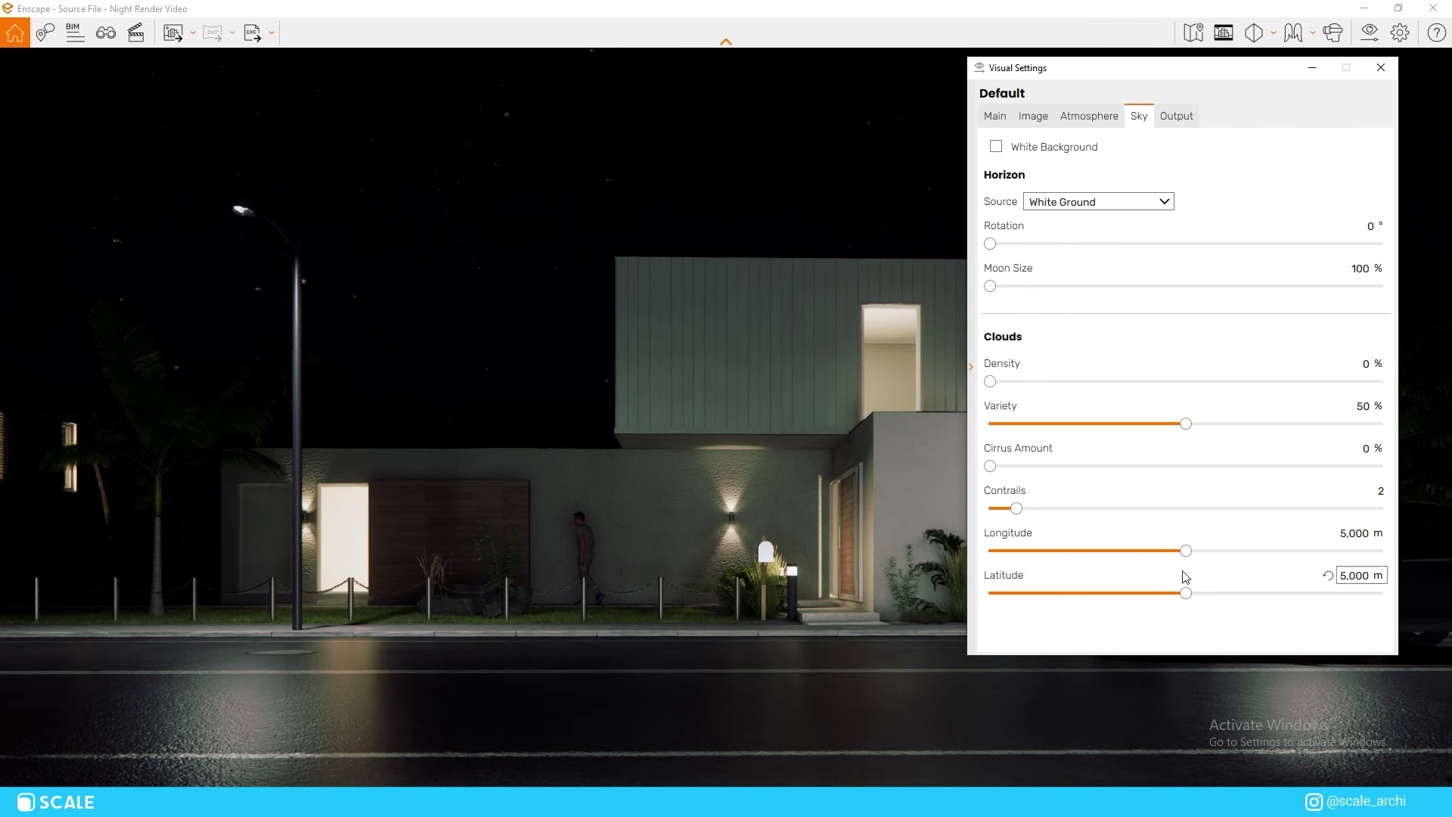
{"action": "left_click_drag", "start_coordinate": [1016, 509], "coordinate": [985, 509]}
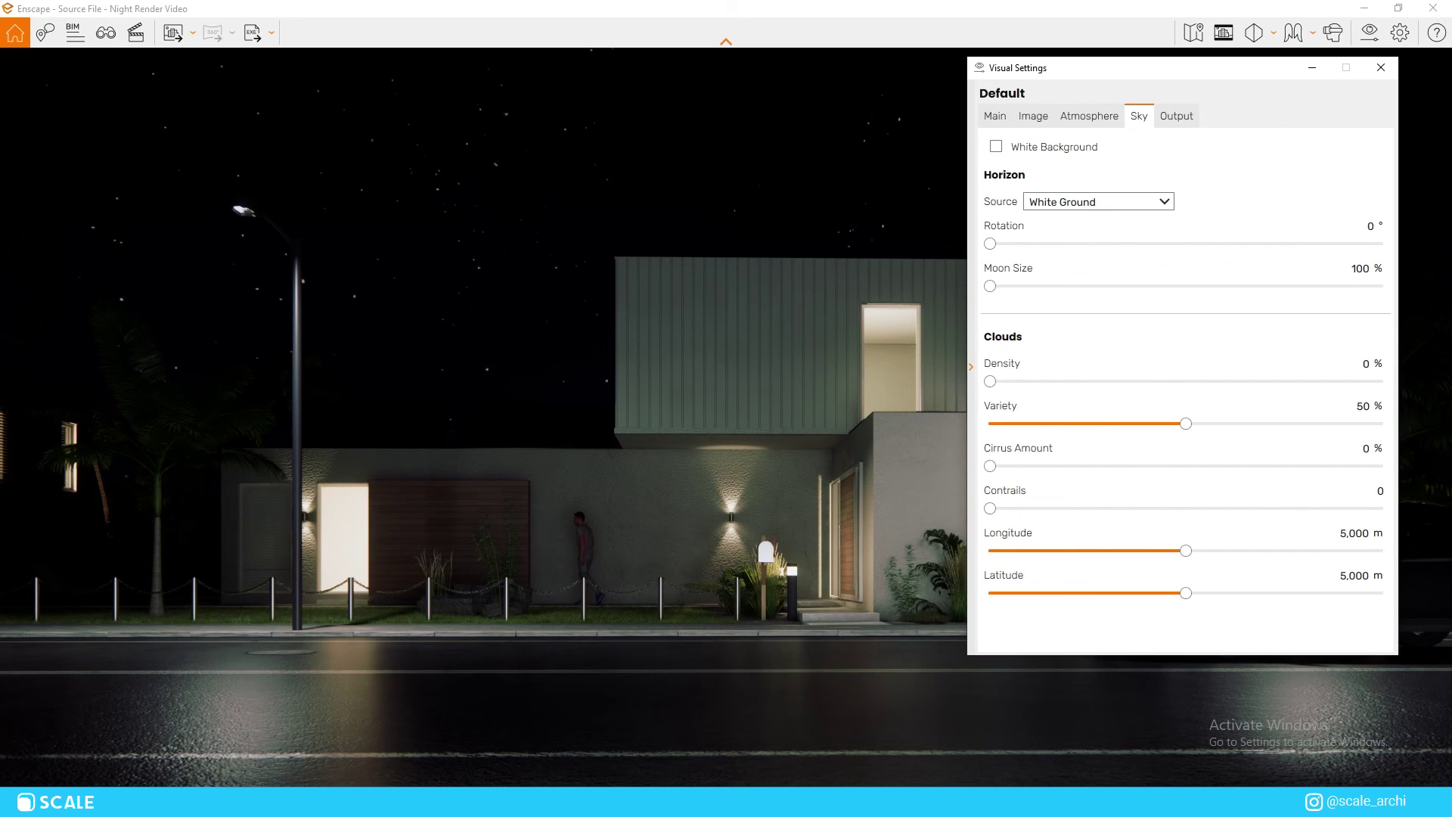
{"action": "left_click", "coordinate": [1316, 69]}
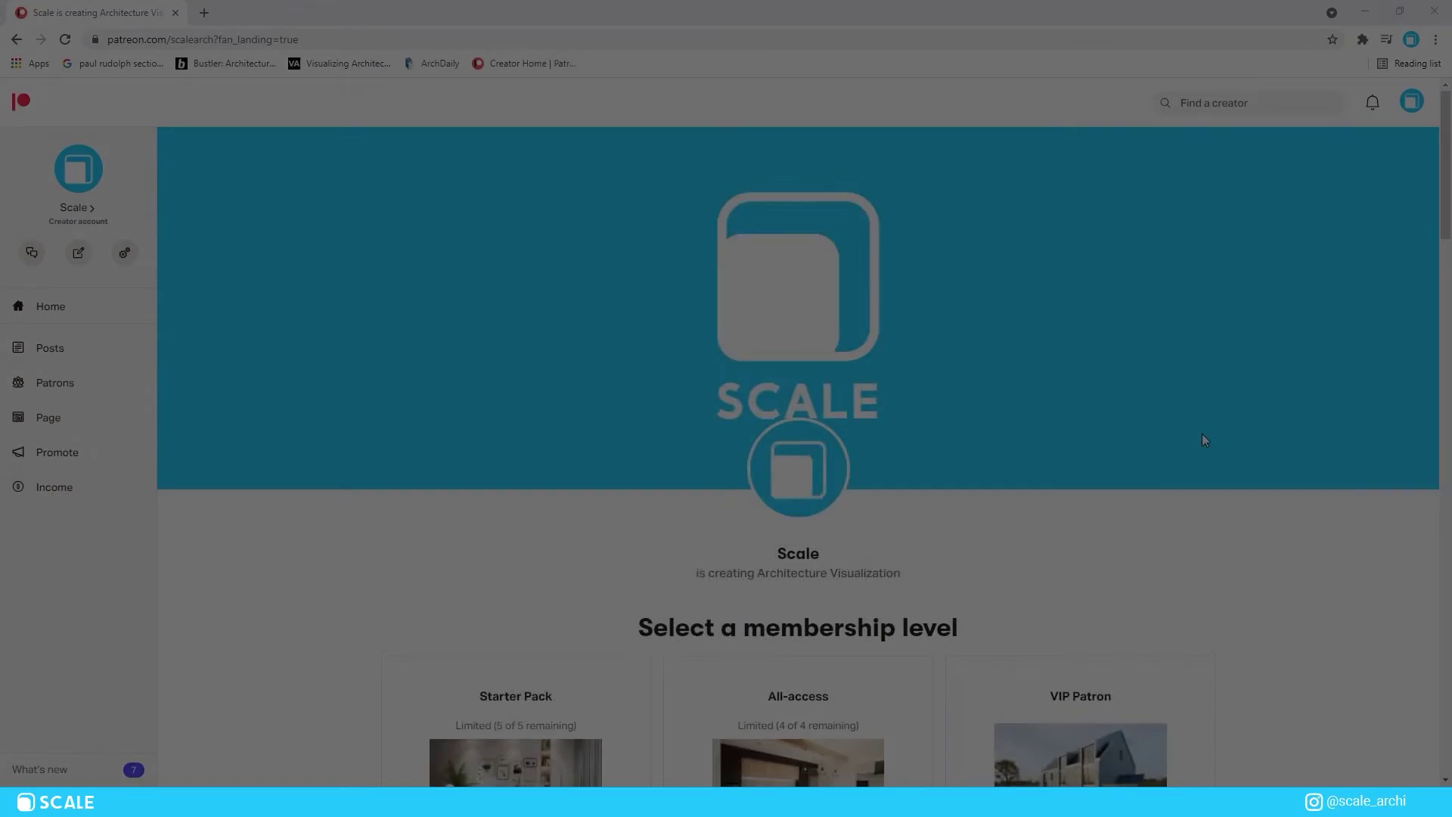
{"action": "scroll", "coordinate": [1207, 435], "scroll_direction": "down", "scroll_amount": 4}
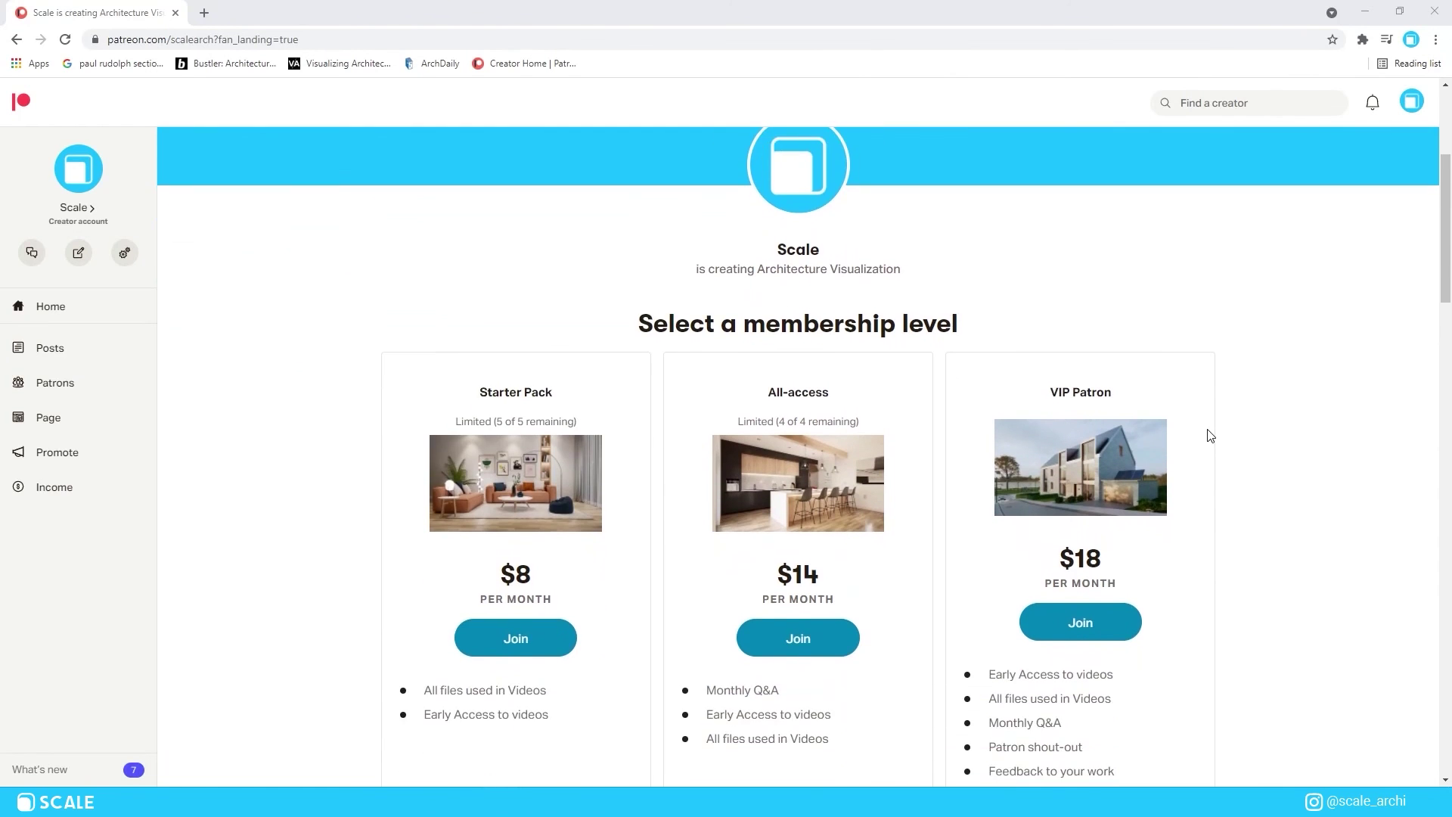
{"action": "scroll", "coordinate": [1211, 435], "scroll_direction": "down", "scroll_amount": 1}
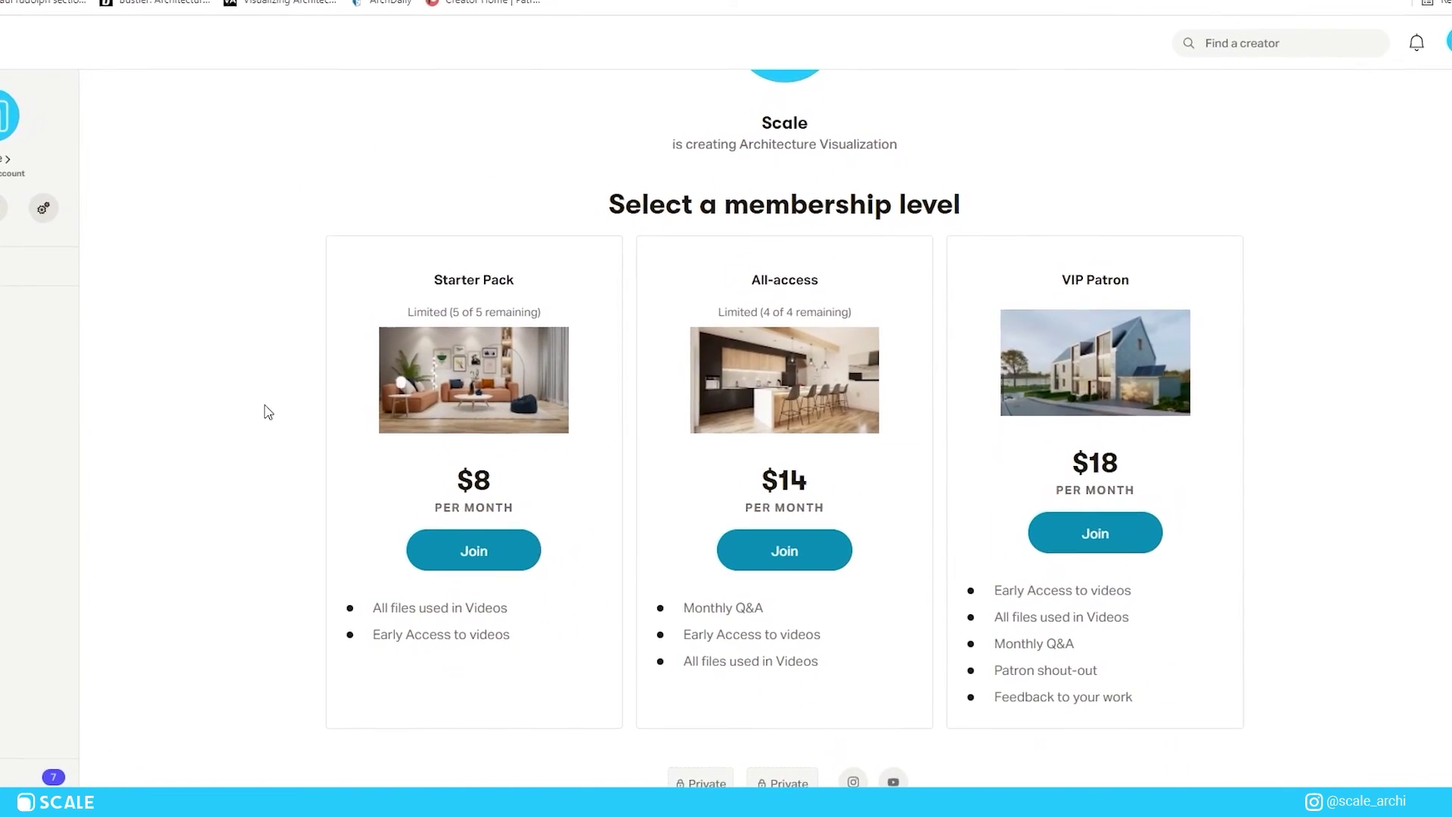